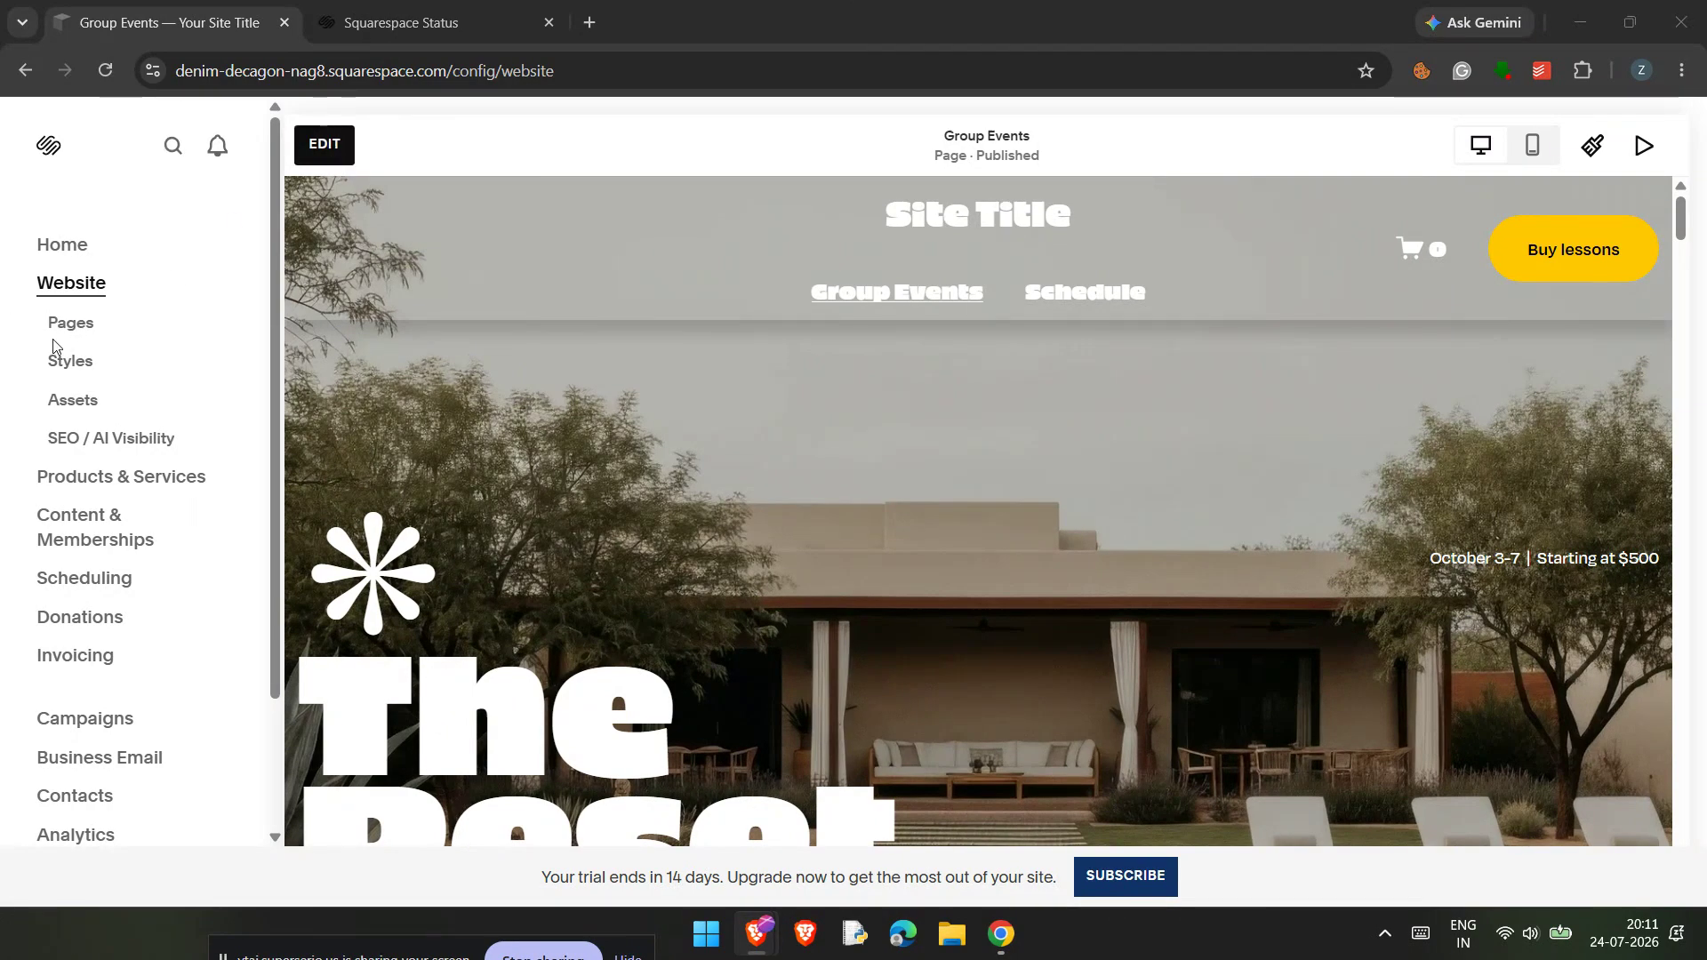
Open the website's page list and start editing the Group Events page.
click(58, 326)
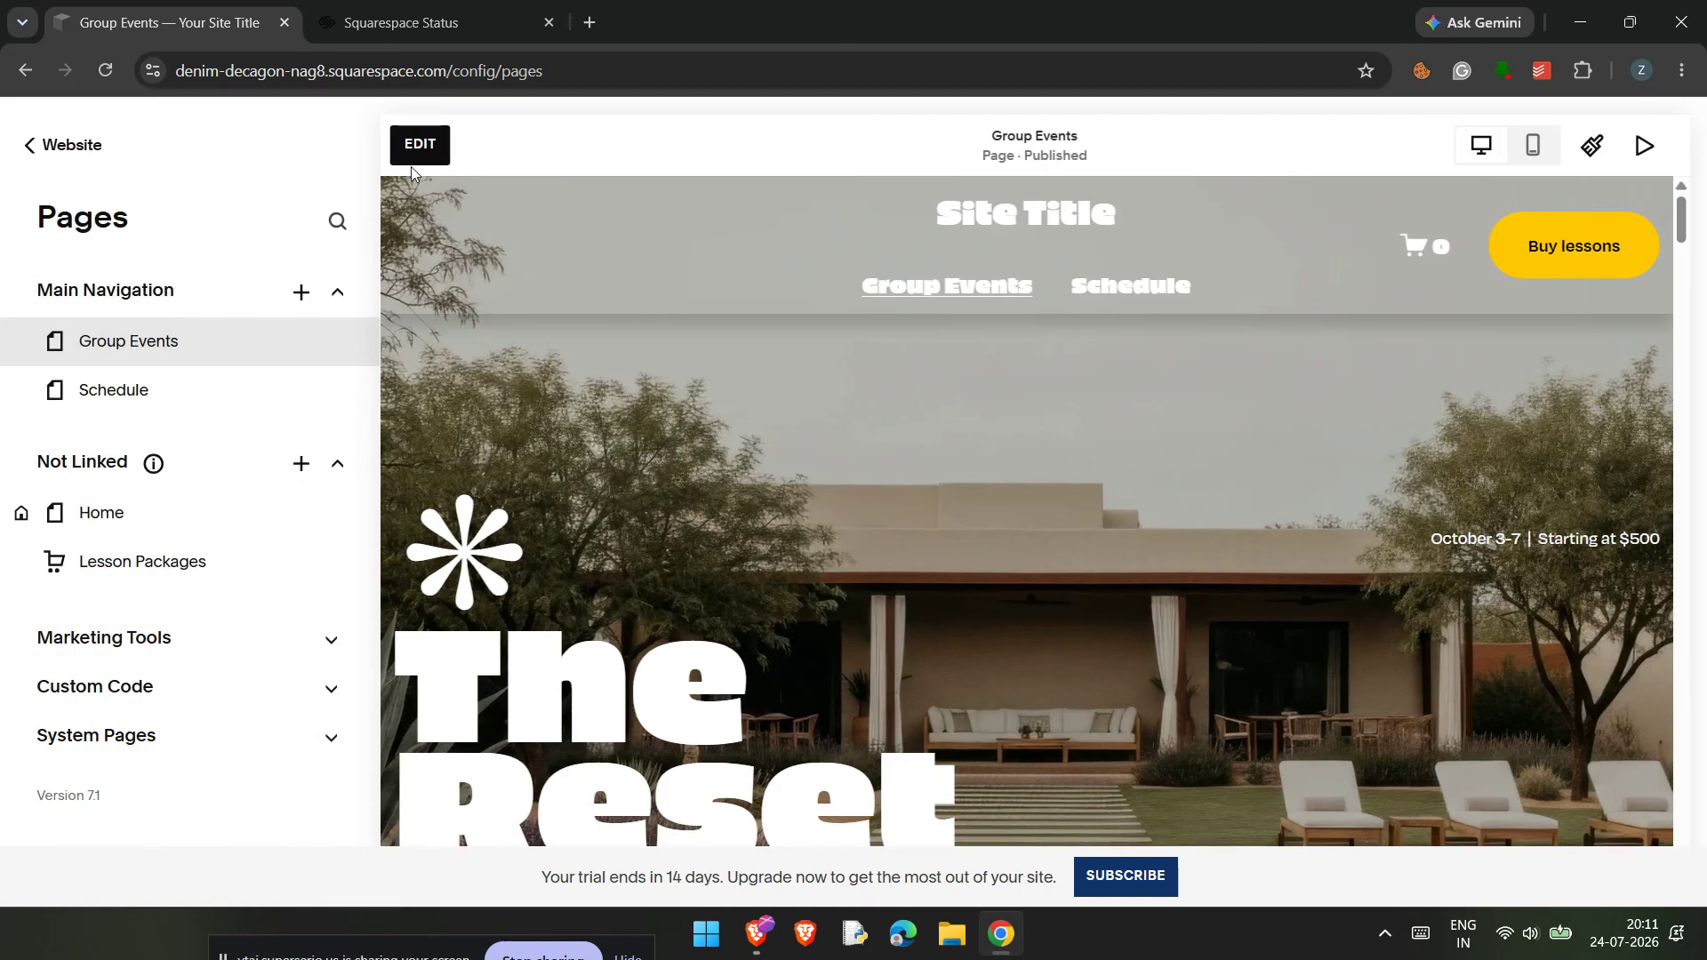
click(414, 158)
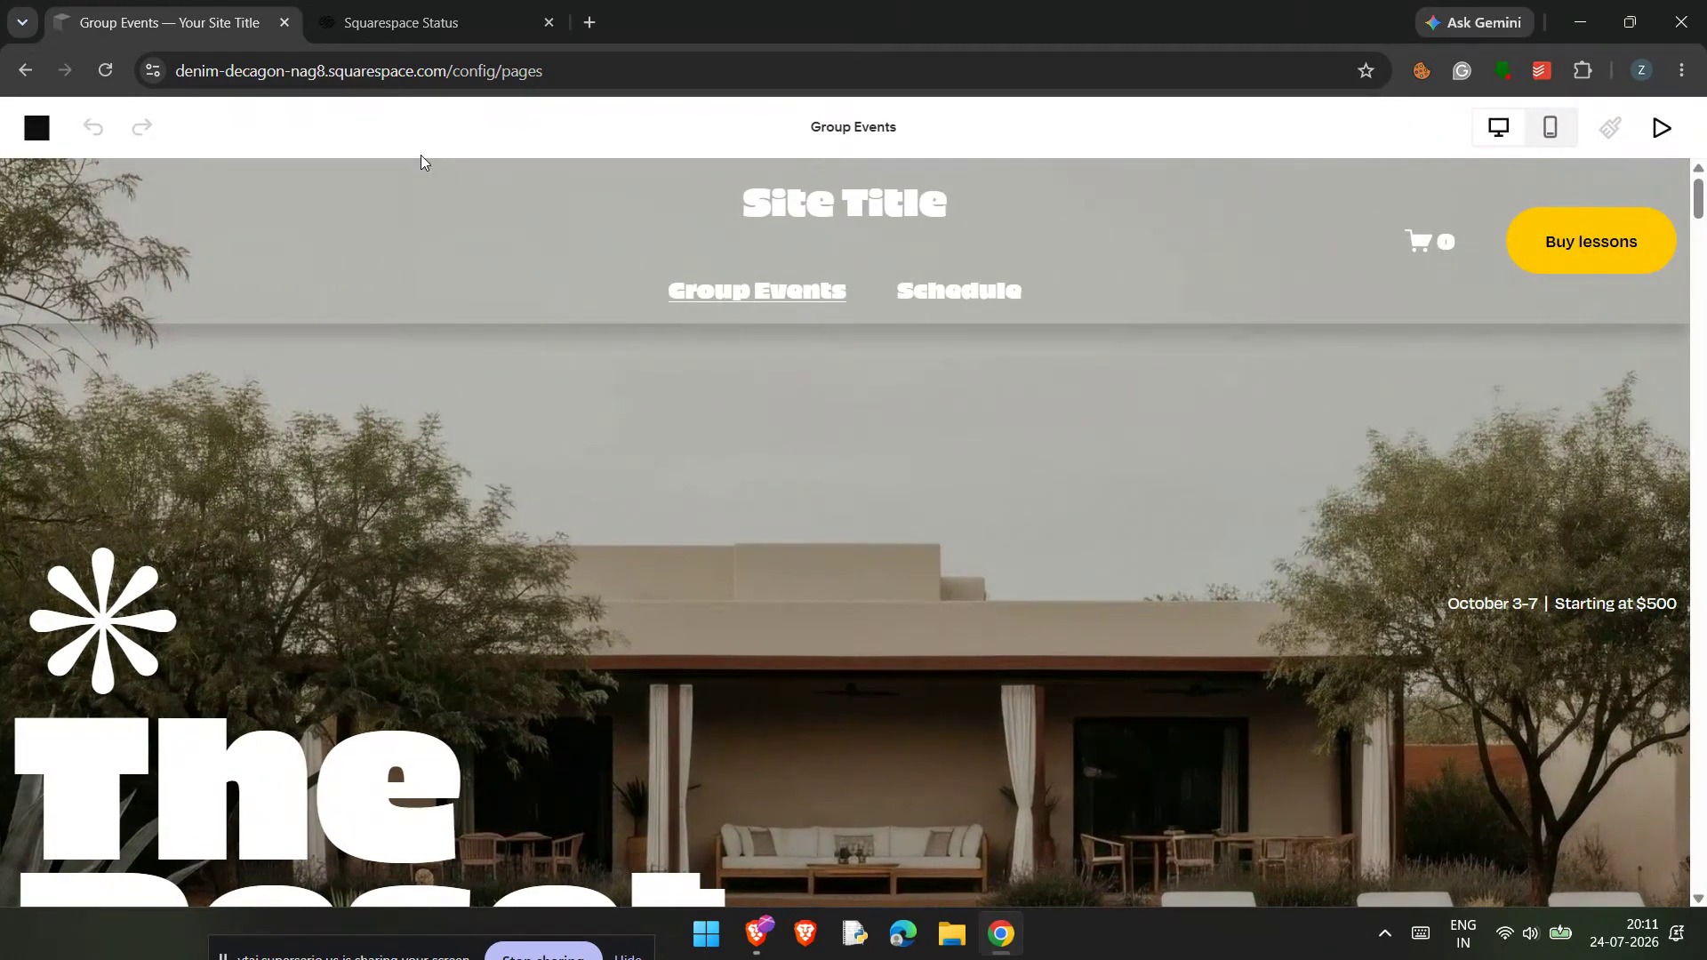
Insert a section between the yellow sections further down the page, using the first Frequently Asked Questions layout from the FAQs category.
scroll(407, 489, down, 5)
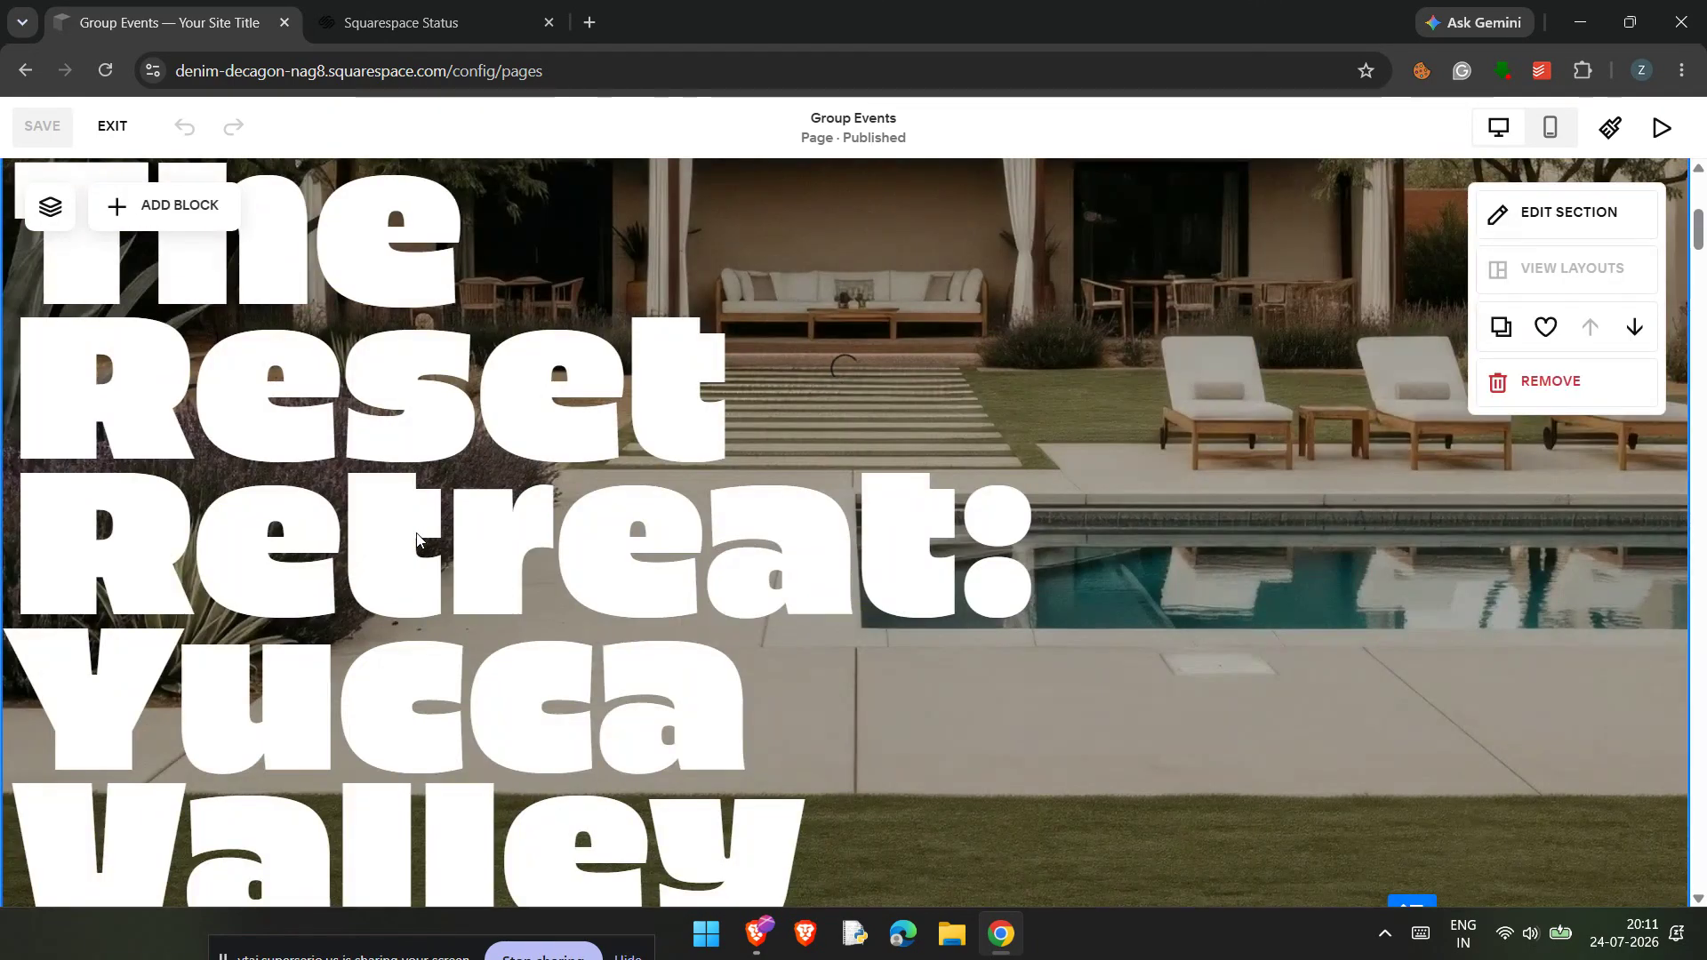
scroll(417, 540, down, 6)
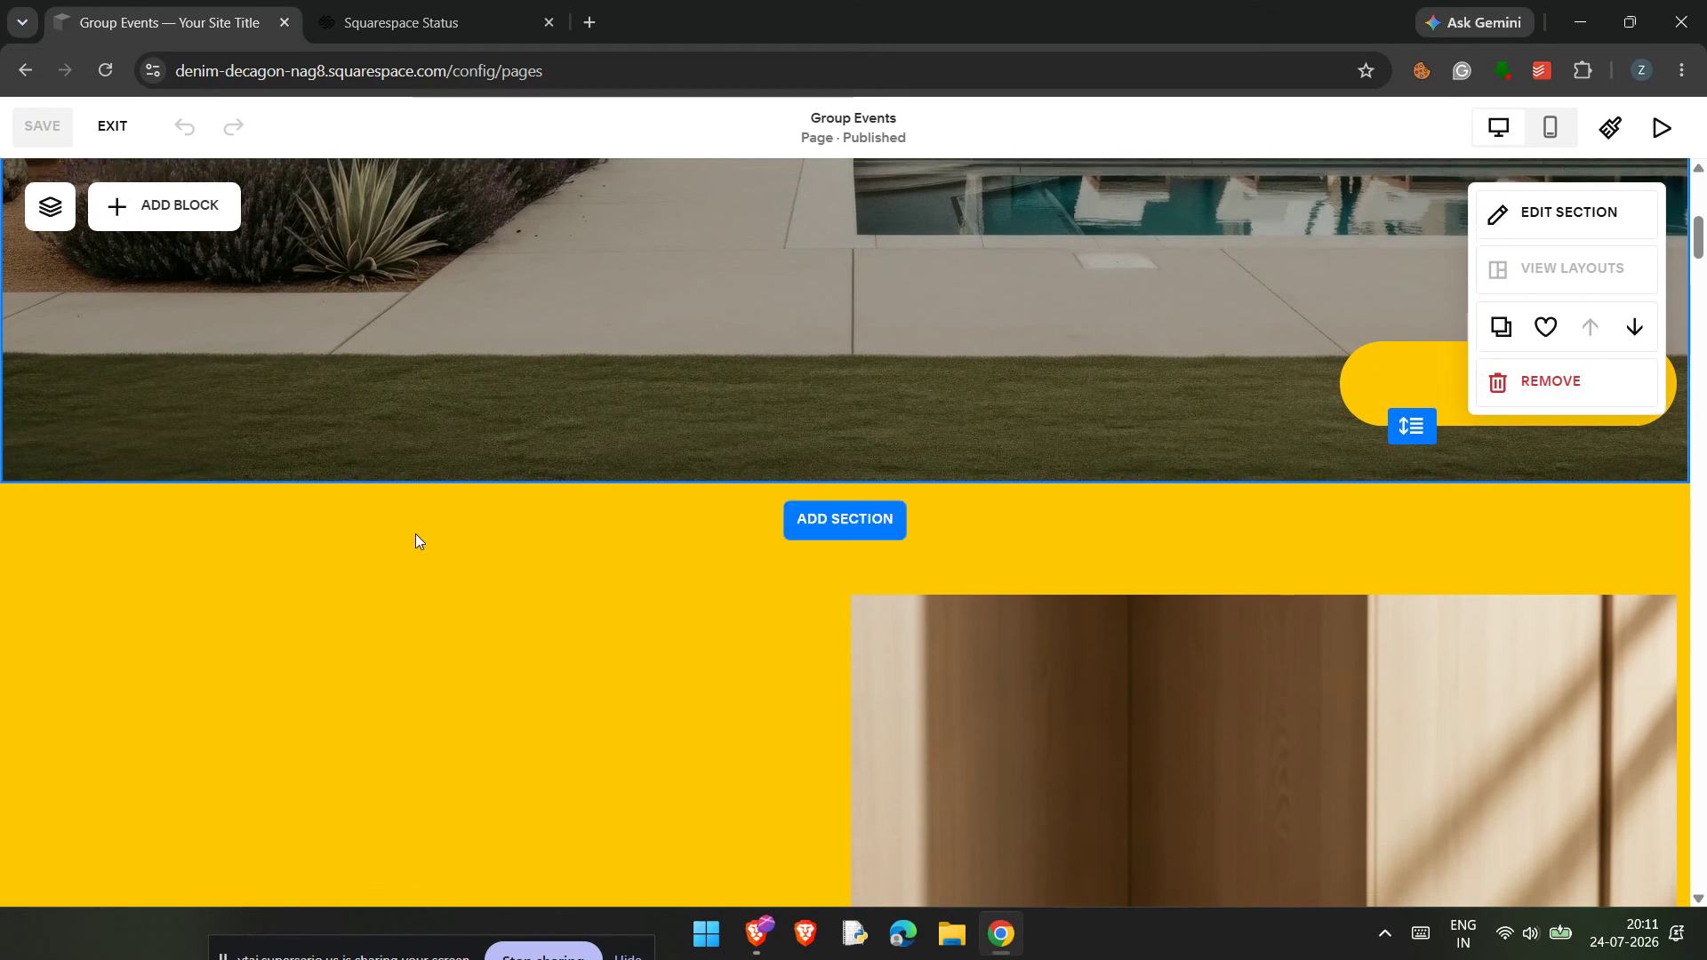
scroll(414, 533, down, 10)
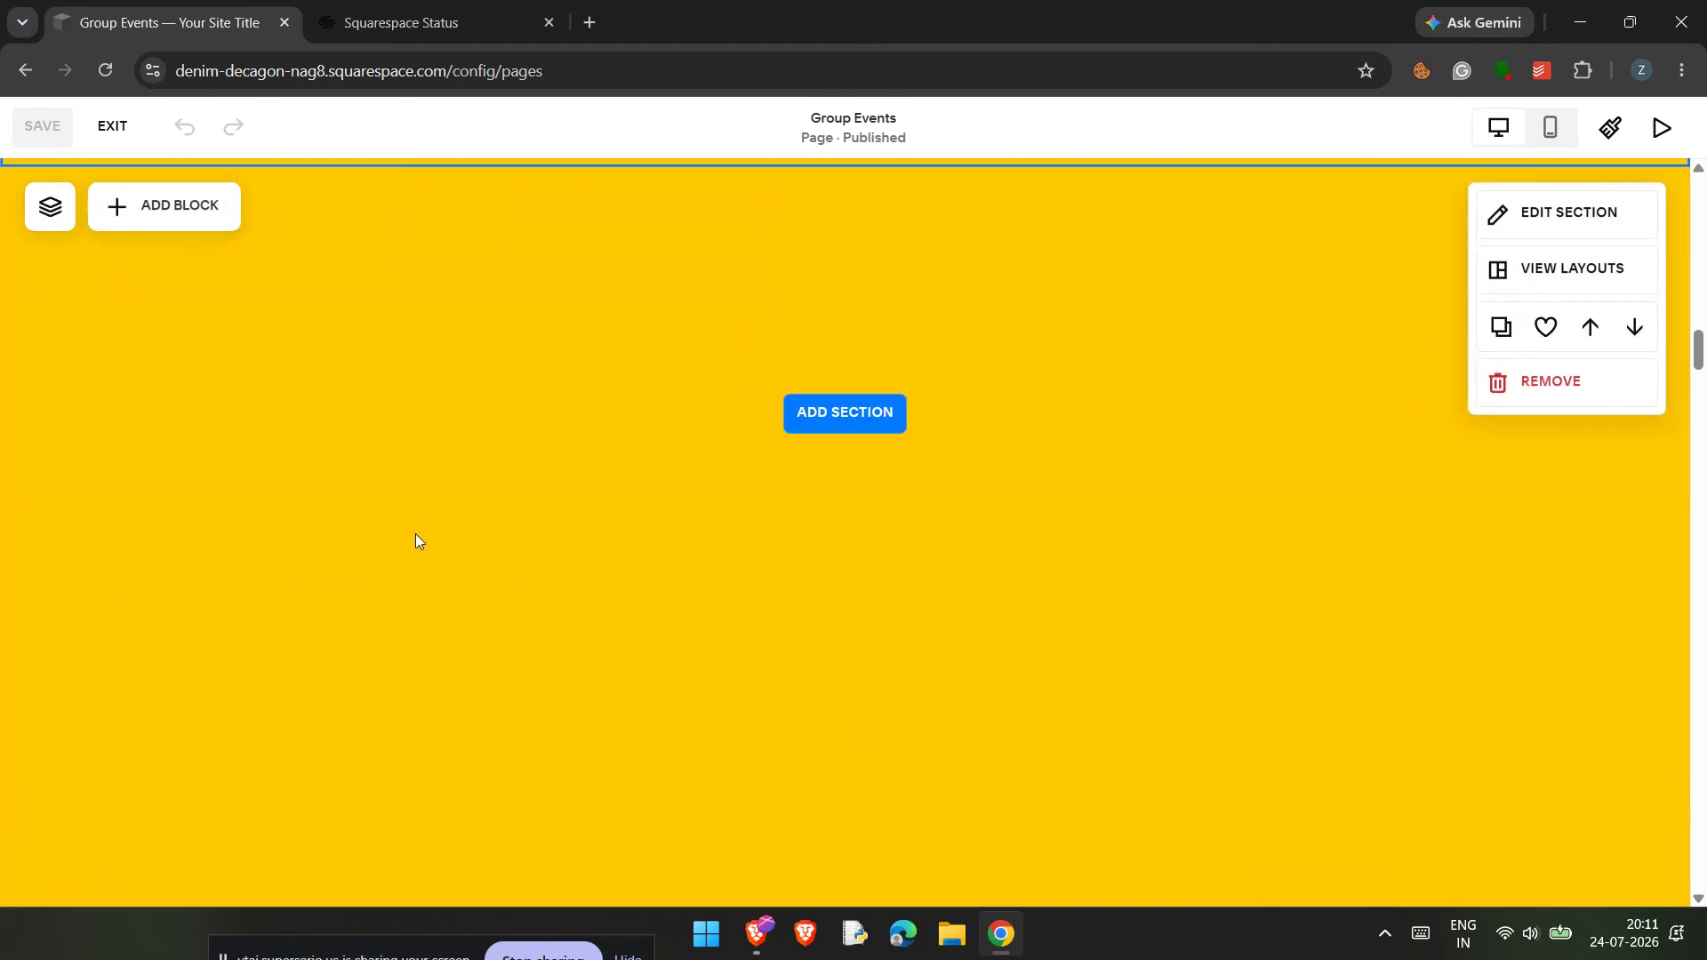
scroll(429, 433, up, 2)
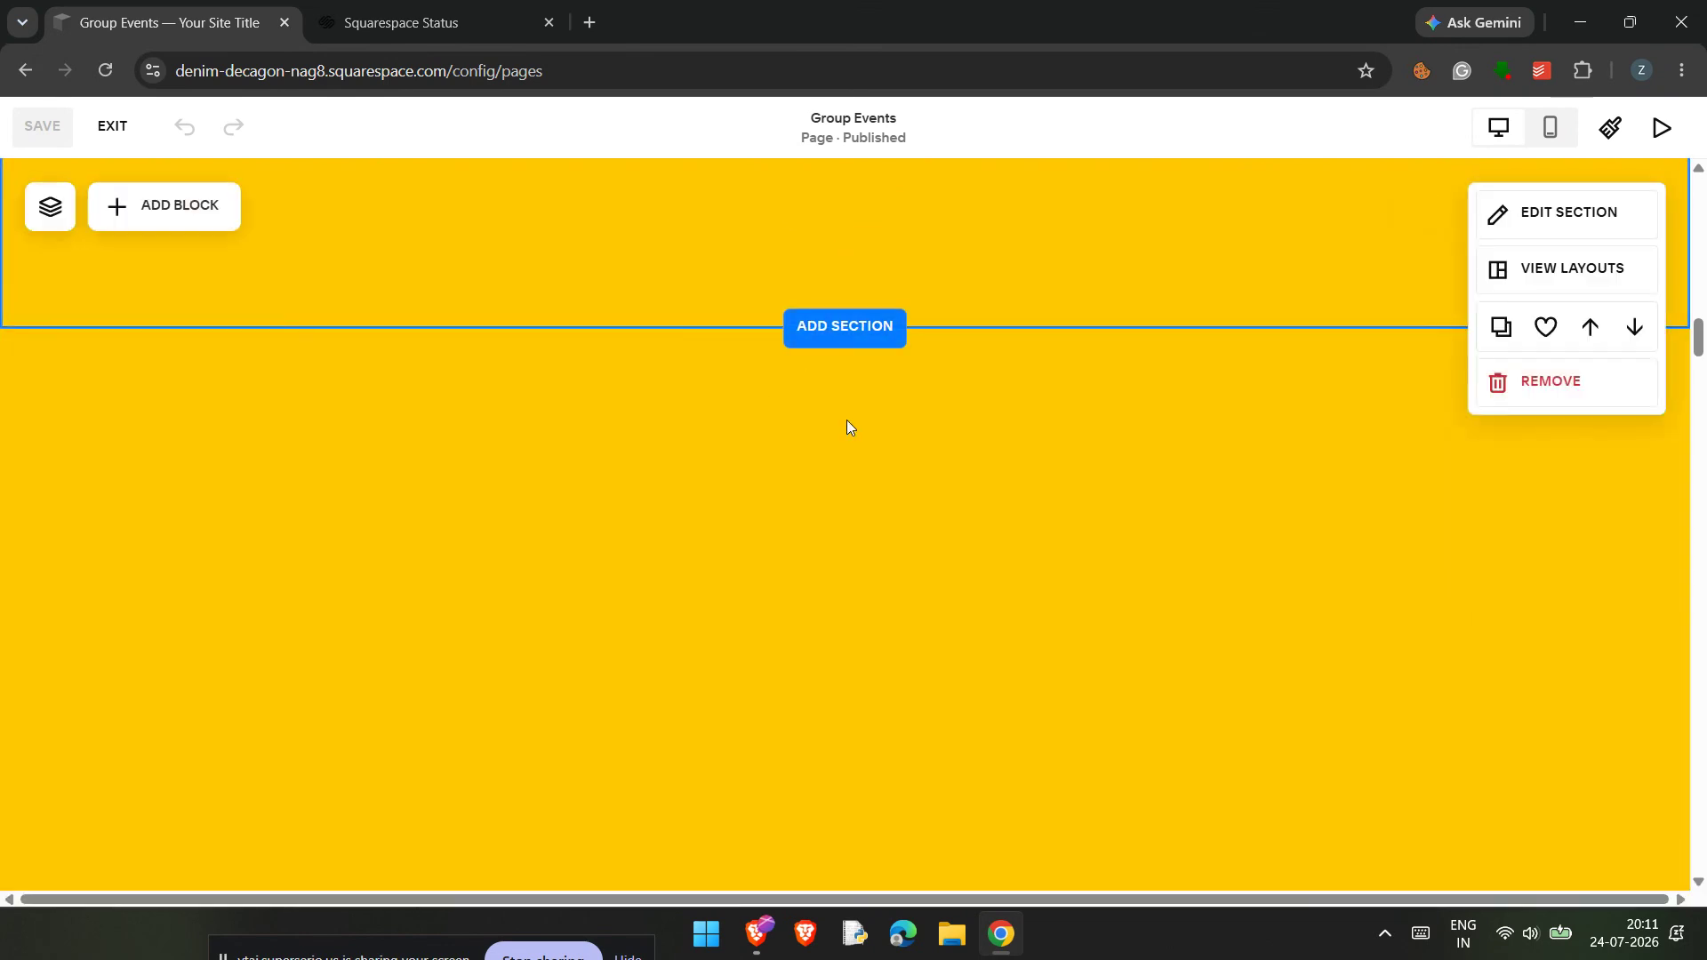
click(821, 347)
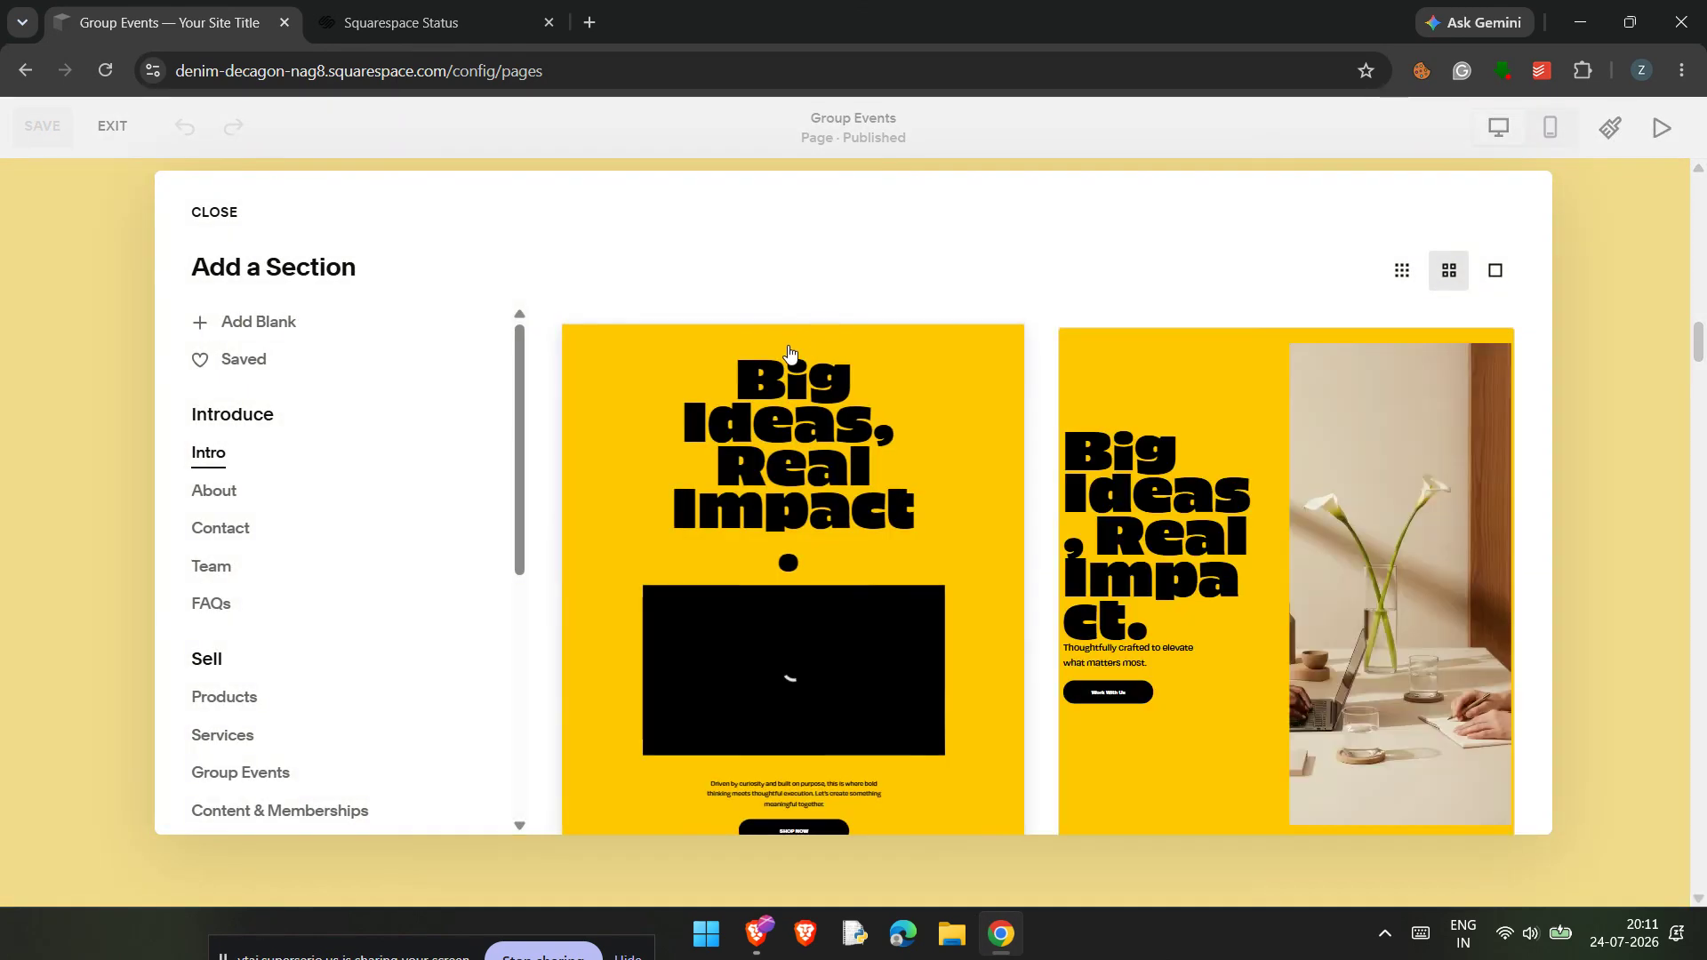
scroll(712, 489, down, 5)
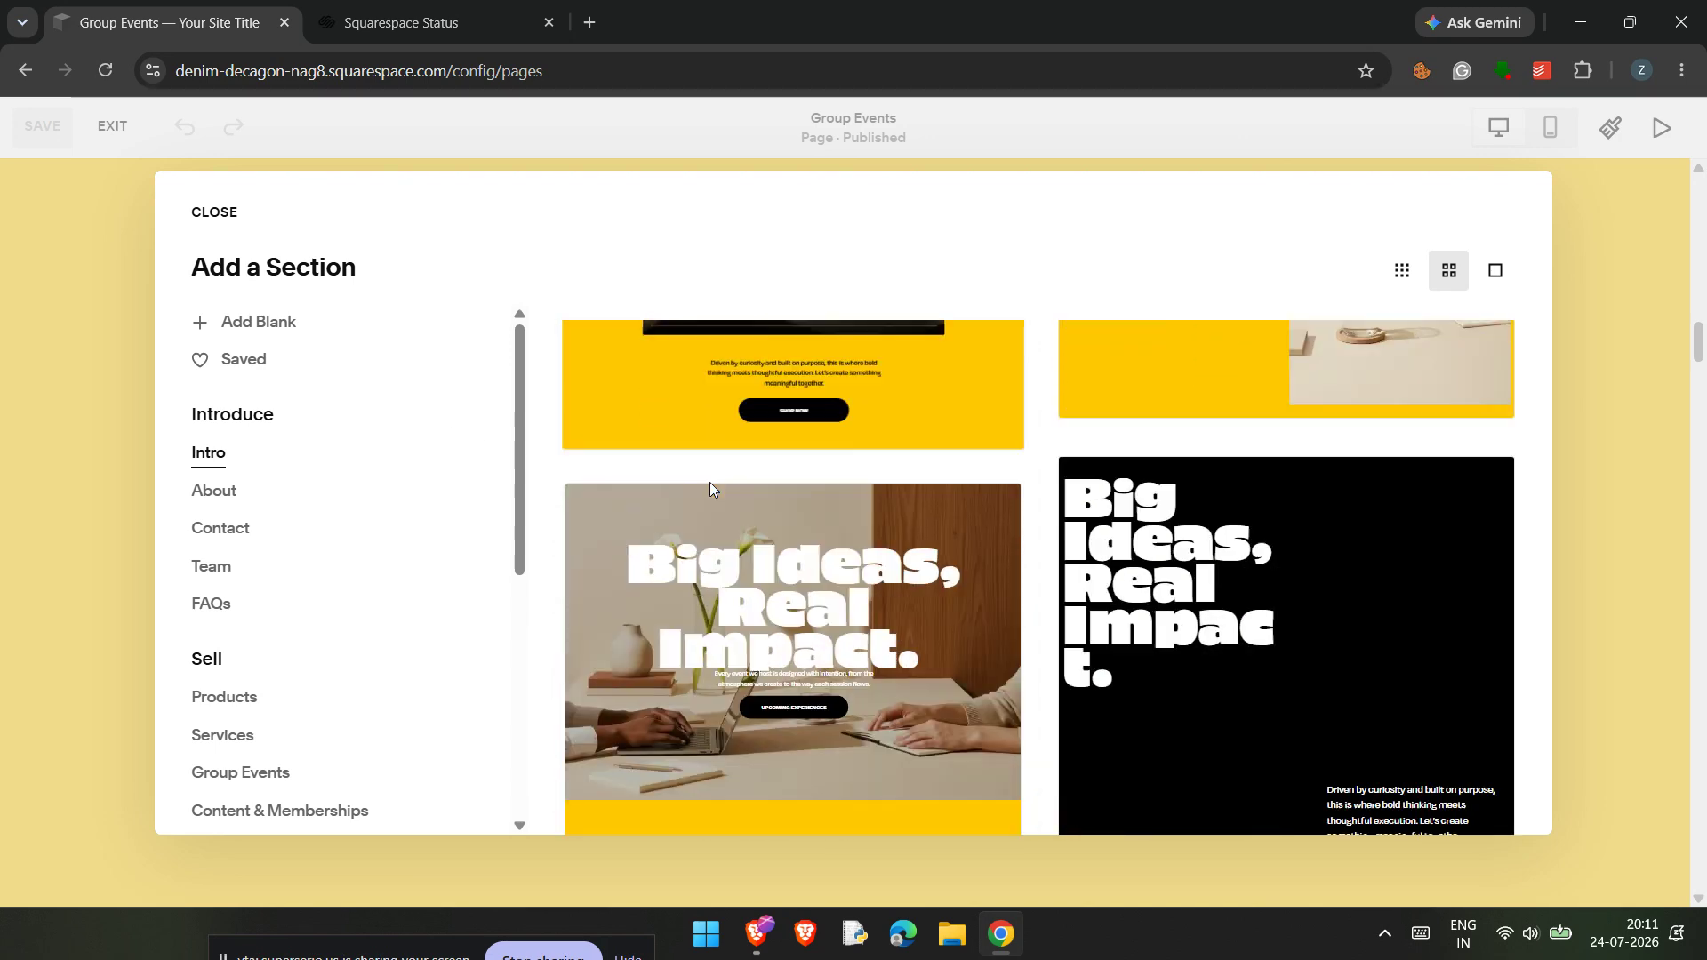
scroll(711, 489, down, 5)
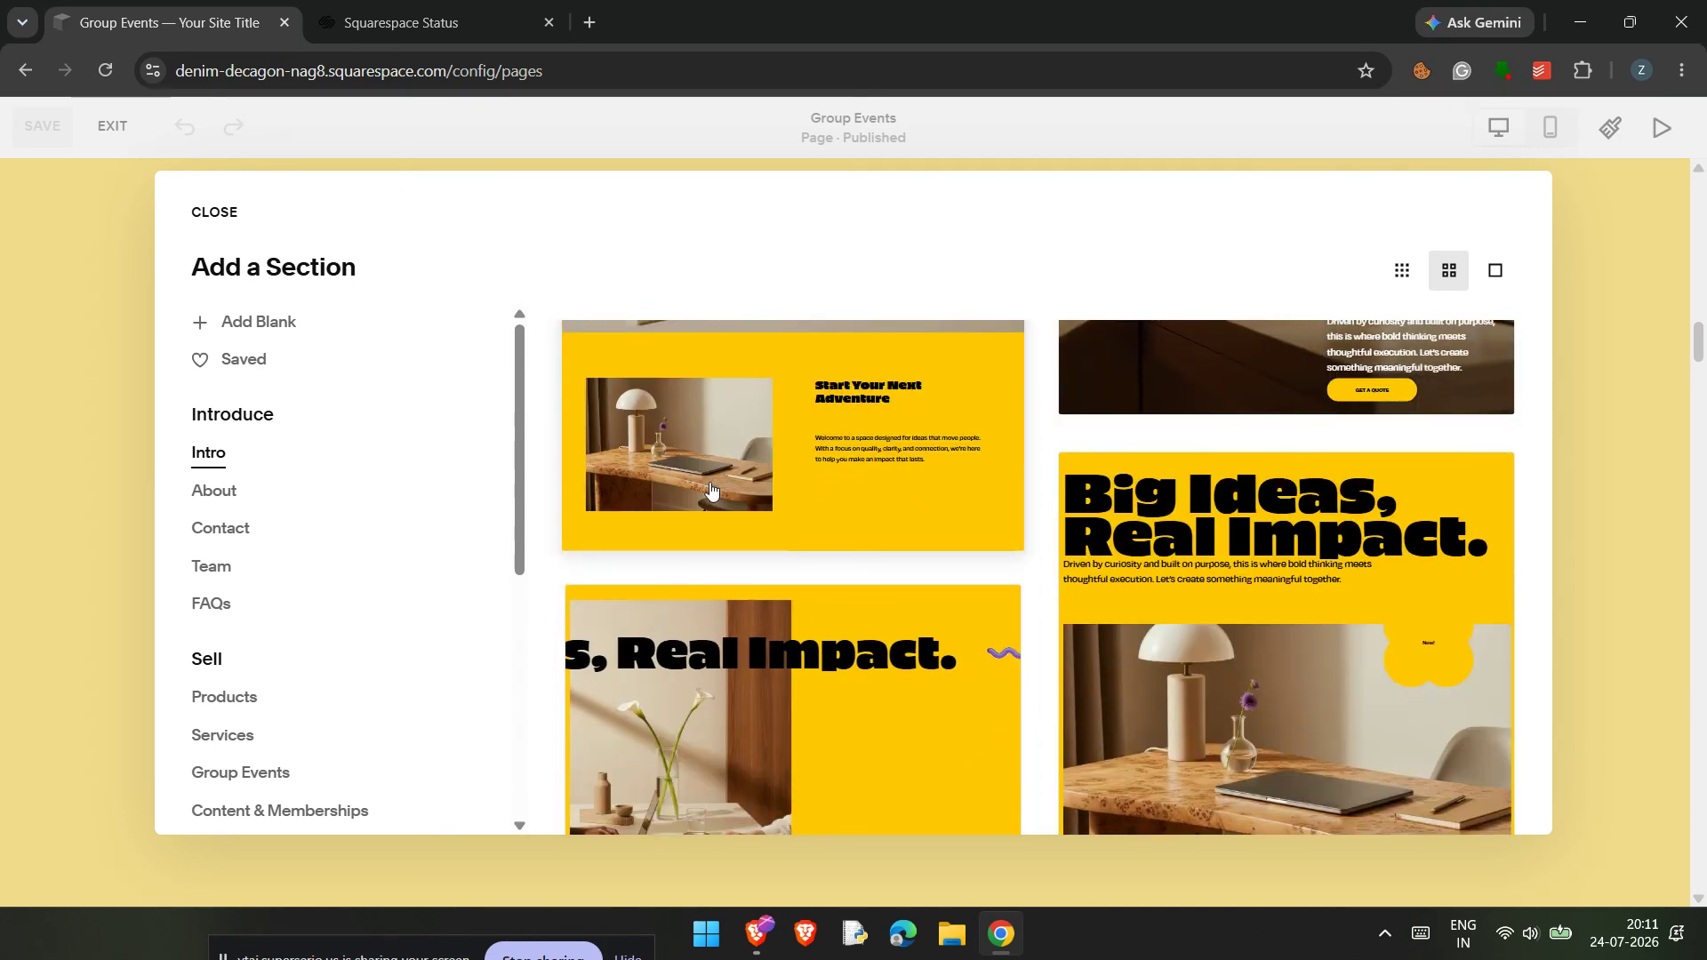
scroll(711, 489, down, 3)
scroll(711, 489, up, 5)
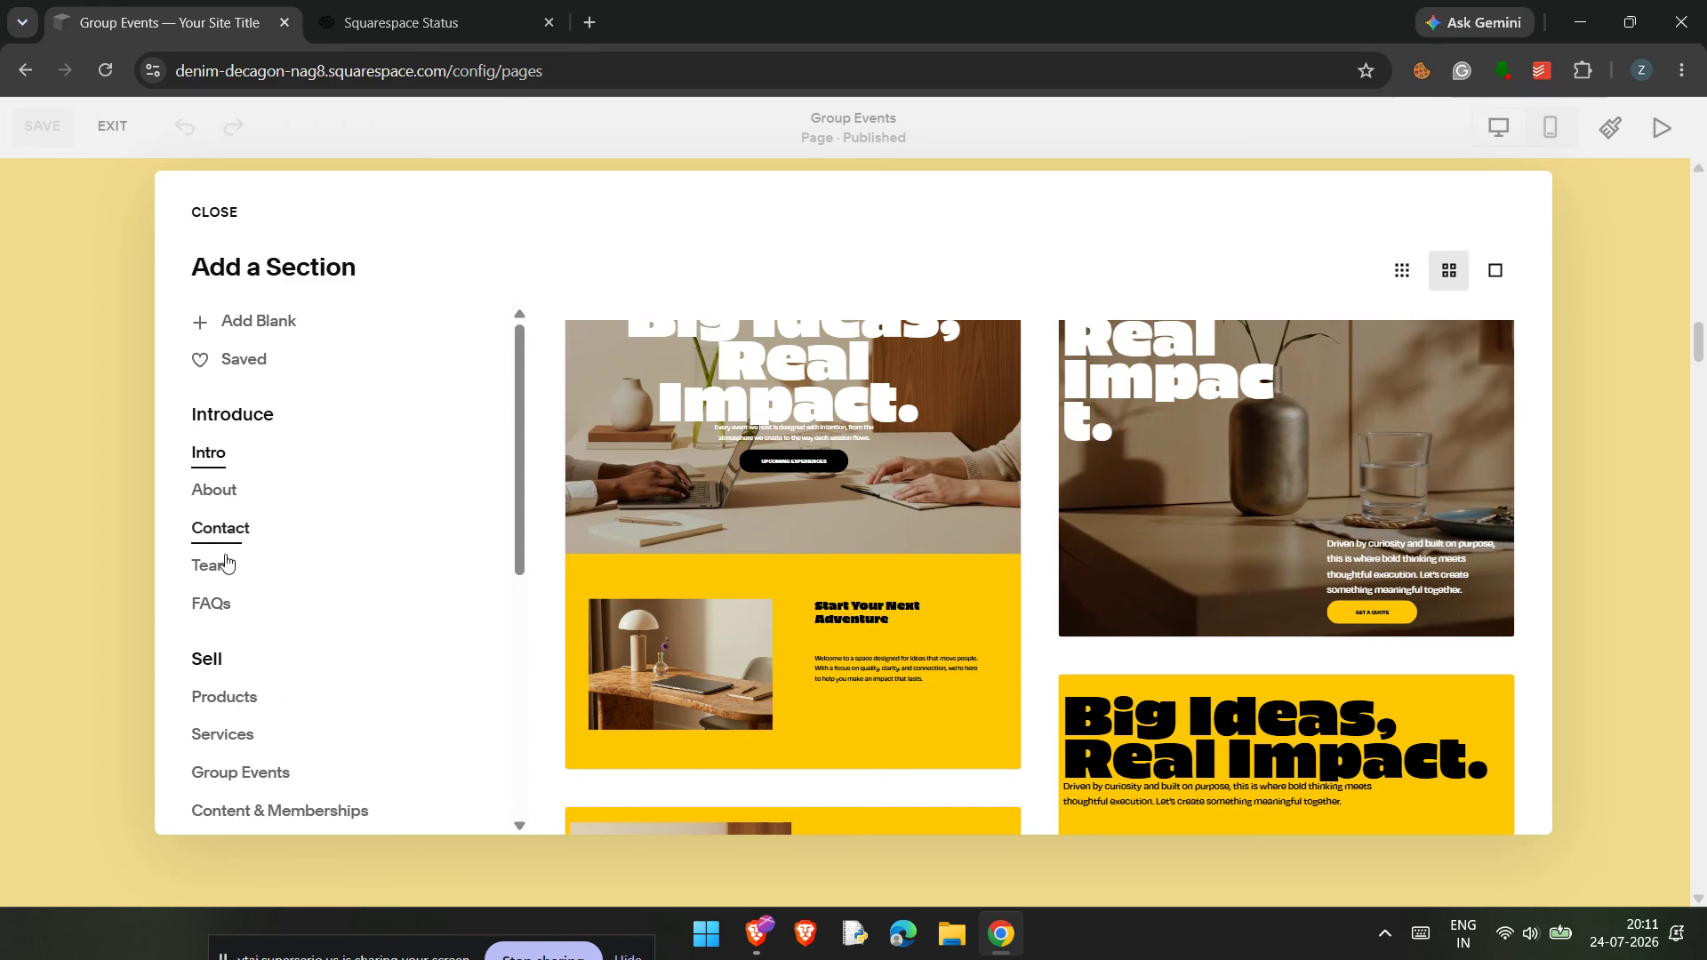
click(223, 602)
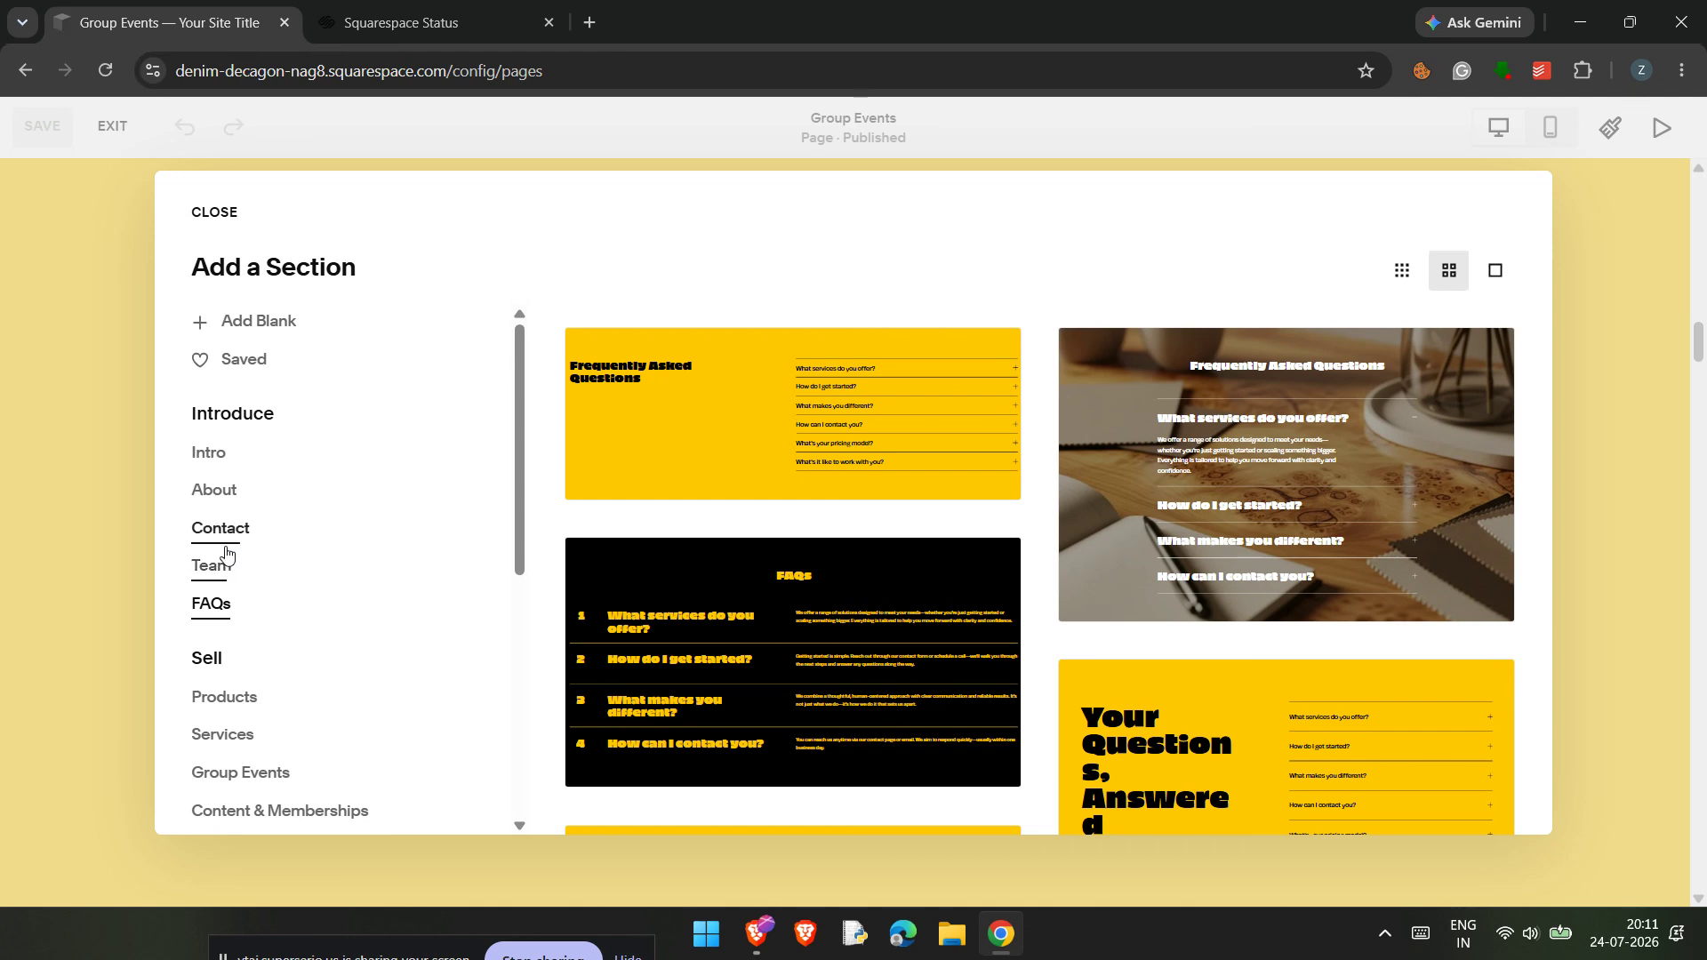
click(609, 425)
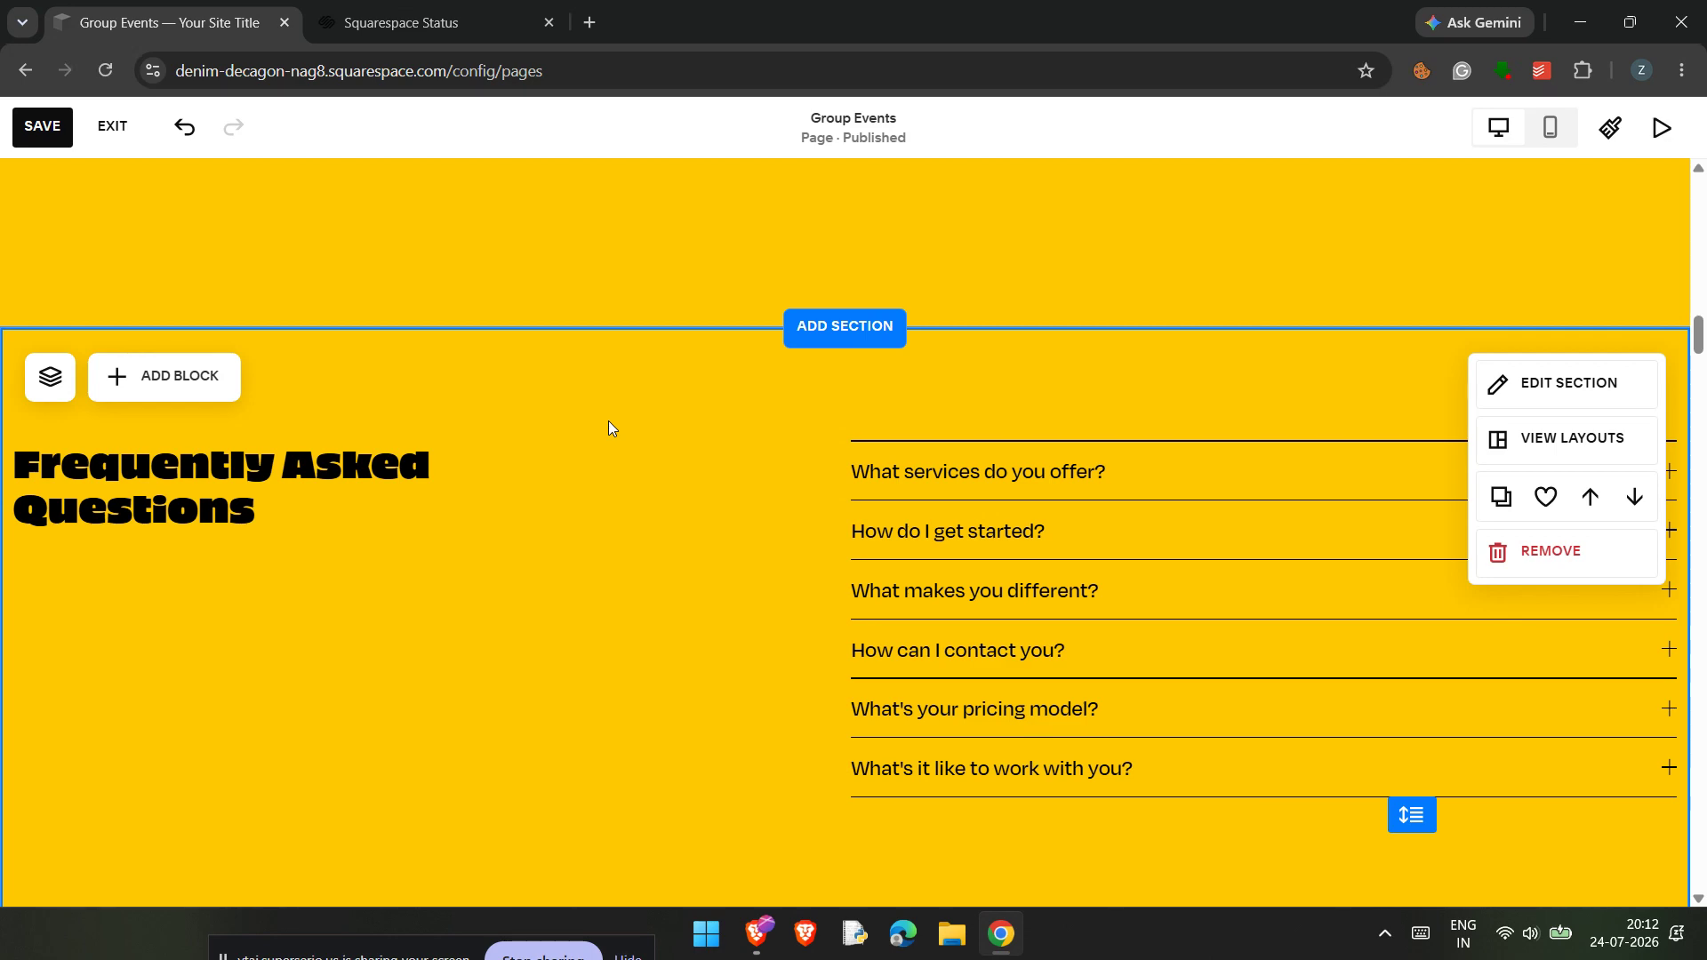
Open the design settings of the new Frequently Asked Questions section.
scroll(608, 427, down, 7)
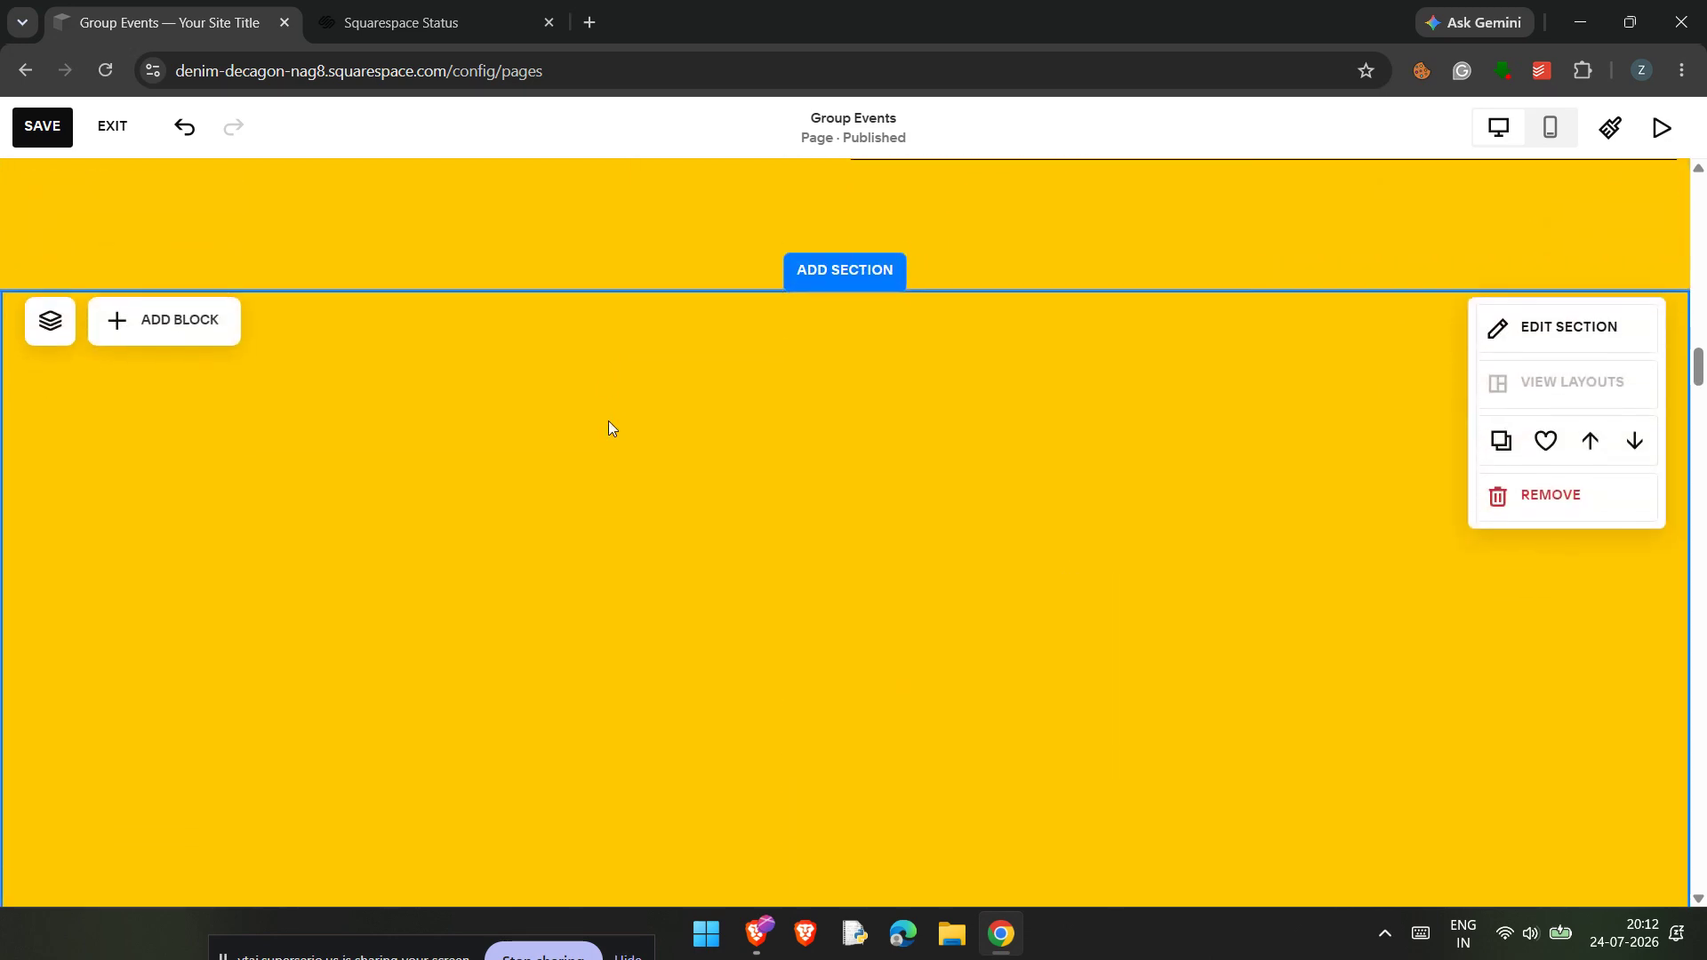
scroll(608, 427, up, 6)
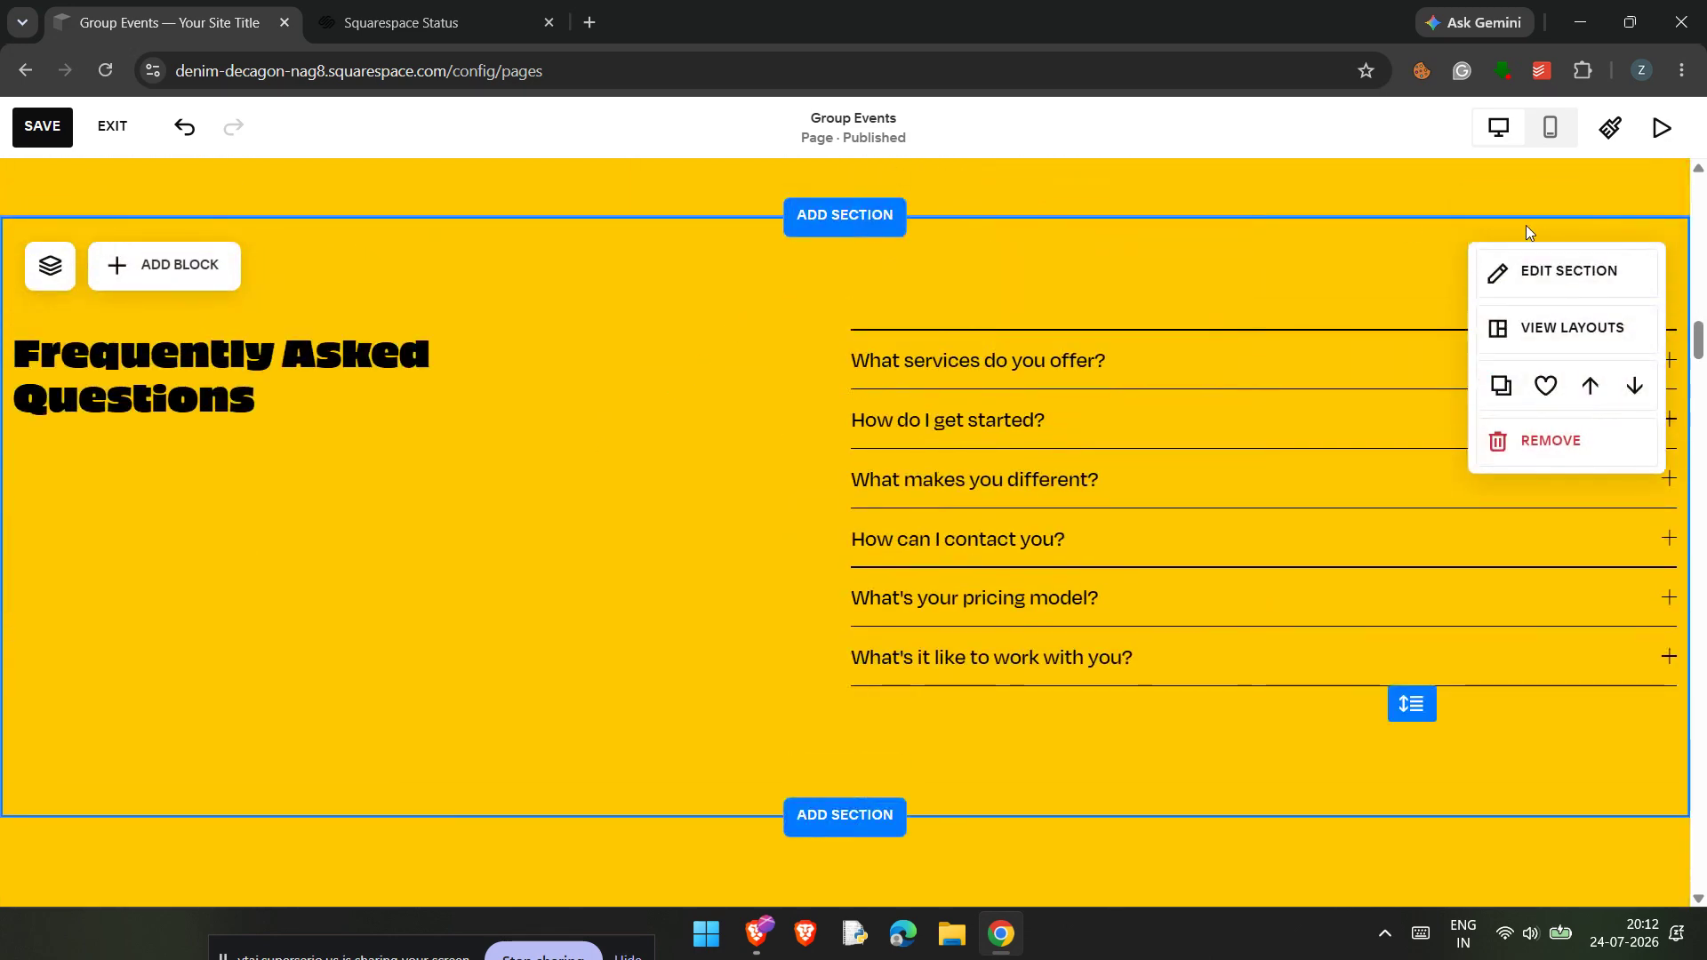
click(1552, 272)
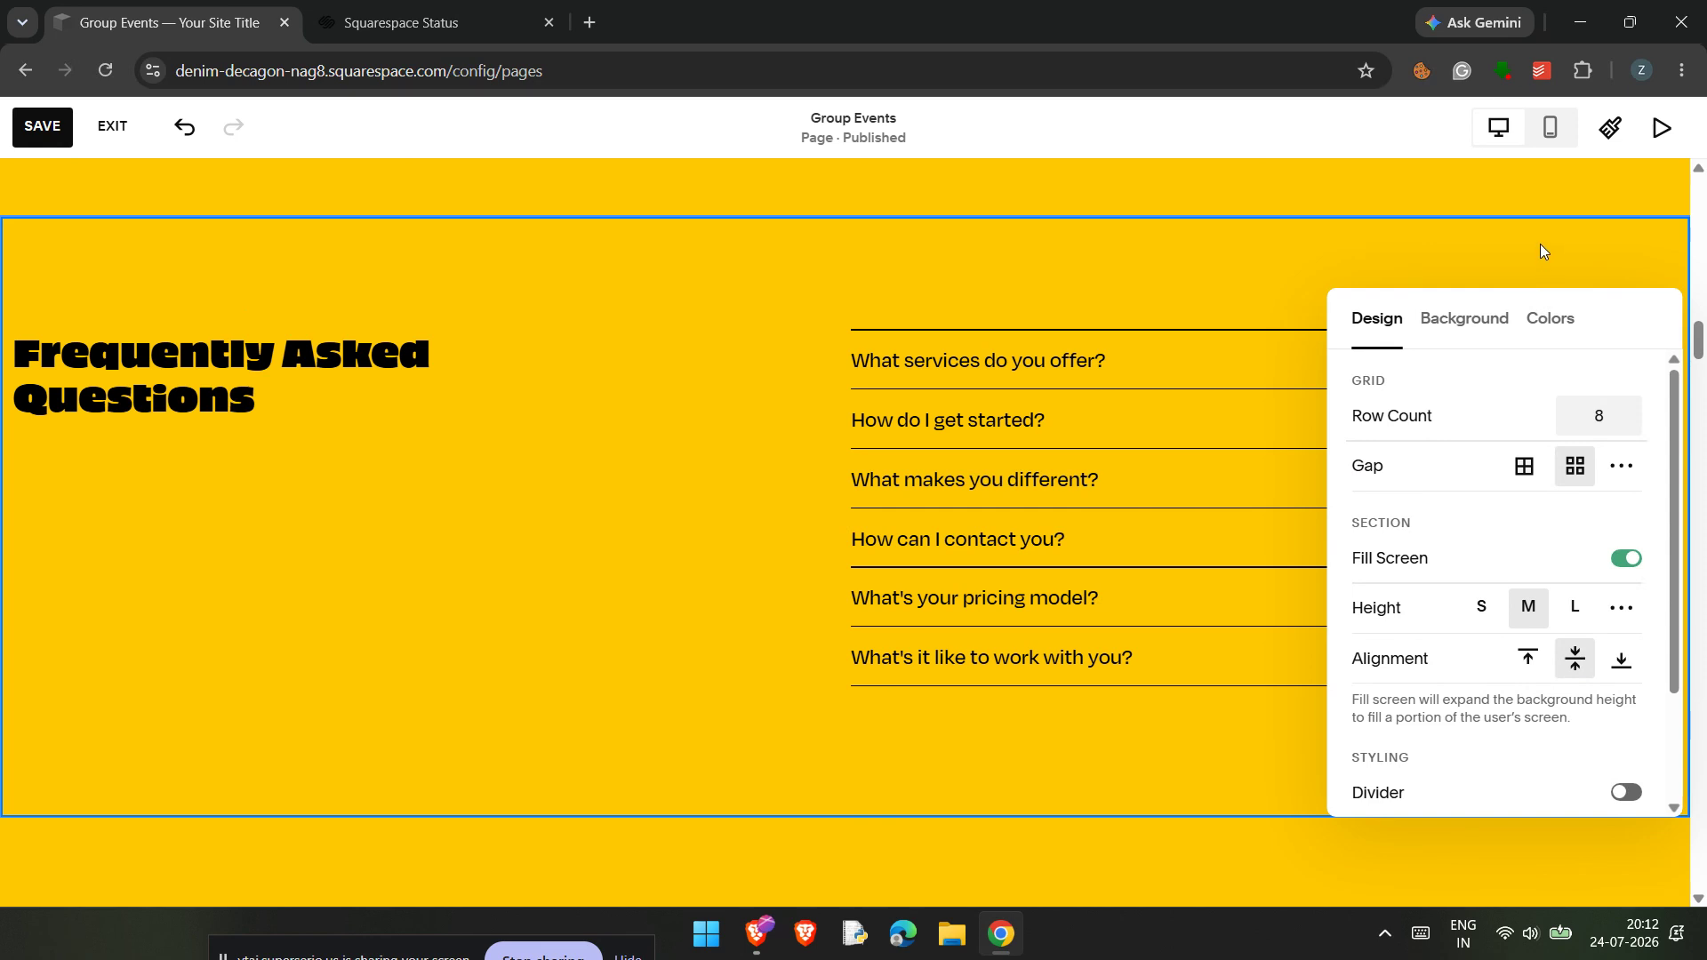
Try grid row counts of 11 and 9 for the FAQ section and return the count to 8.
click(1608, 418)
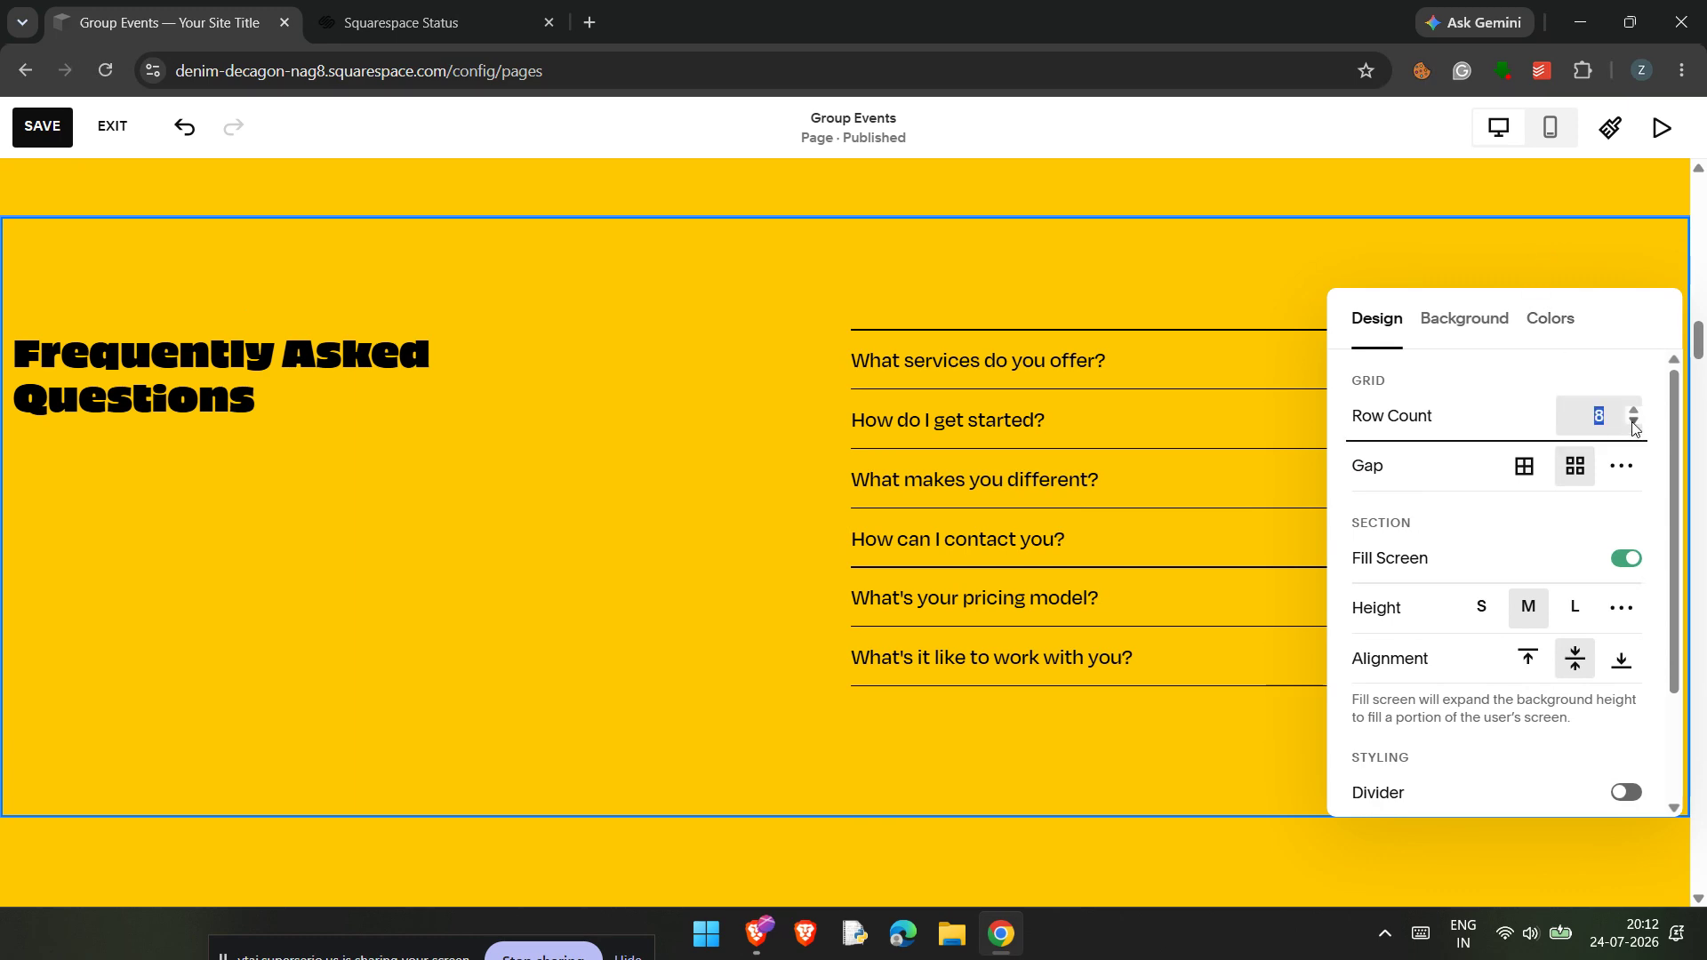
text(11)
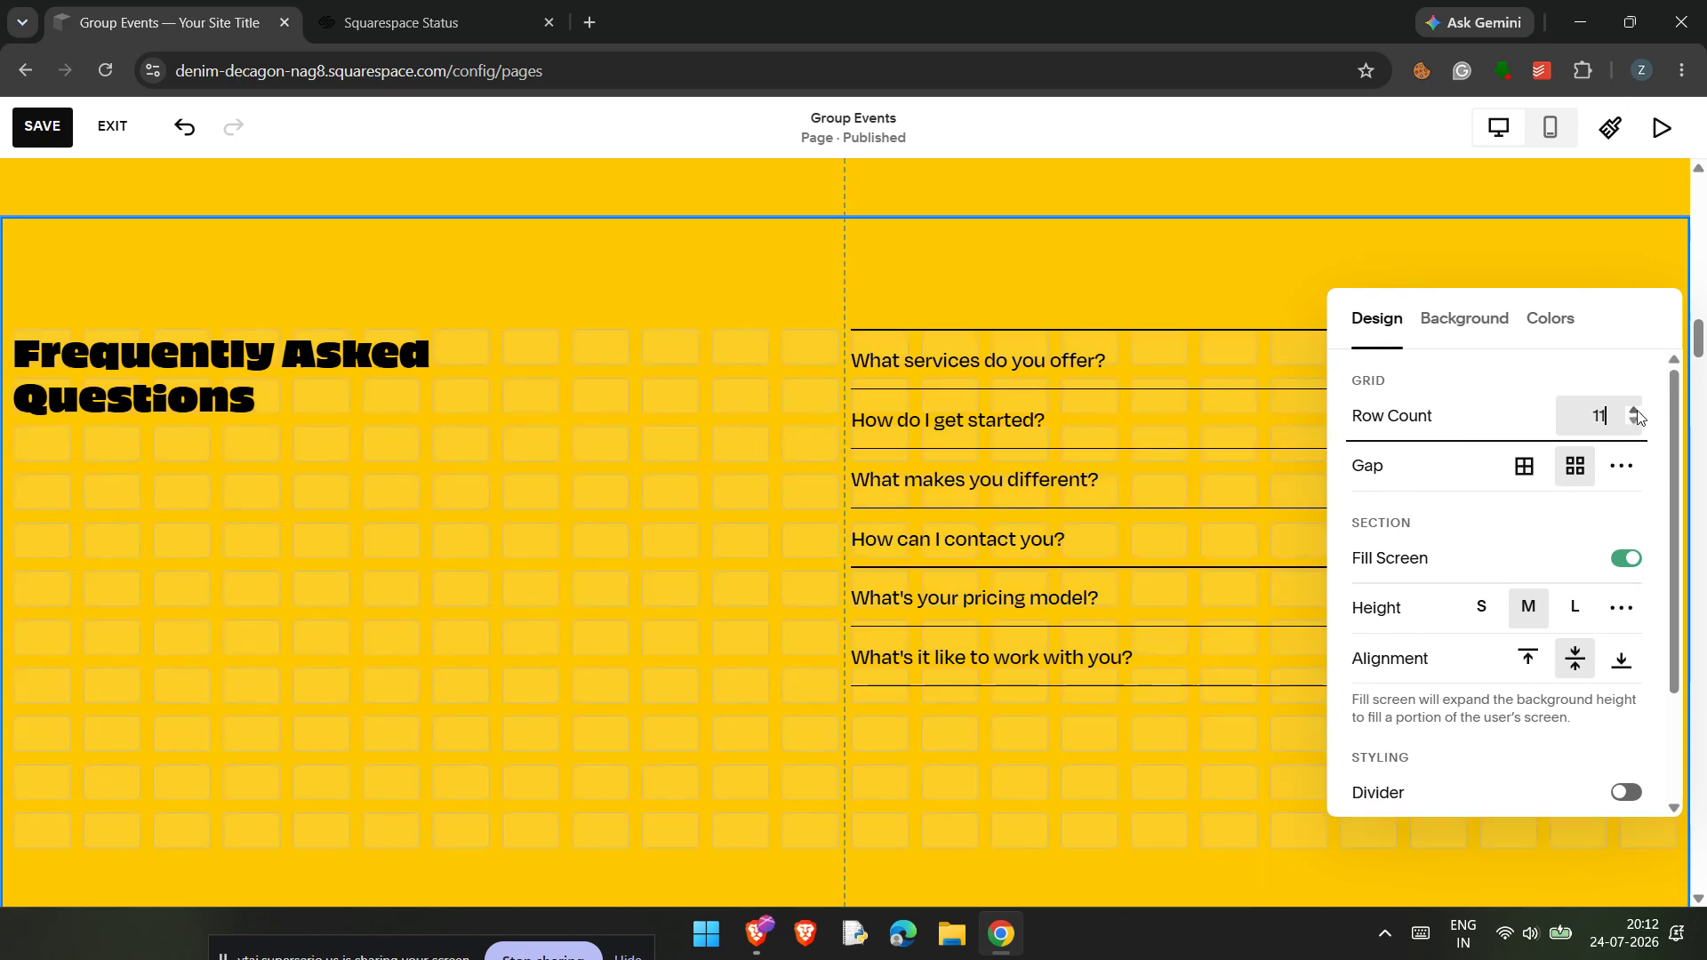
click(1637, 427)
click(1636, 427)
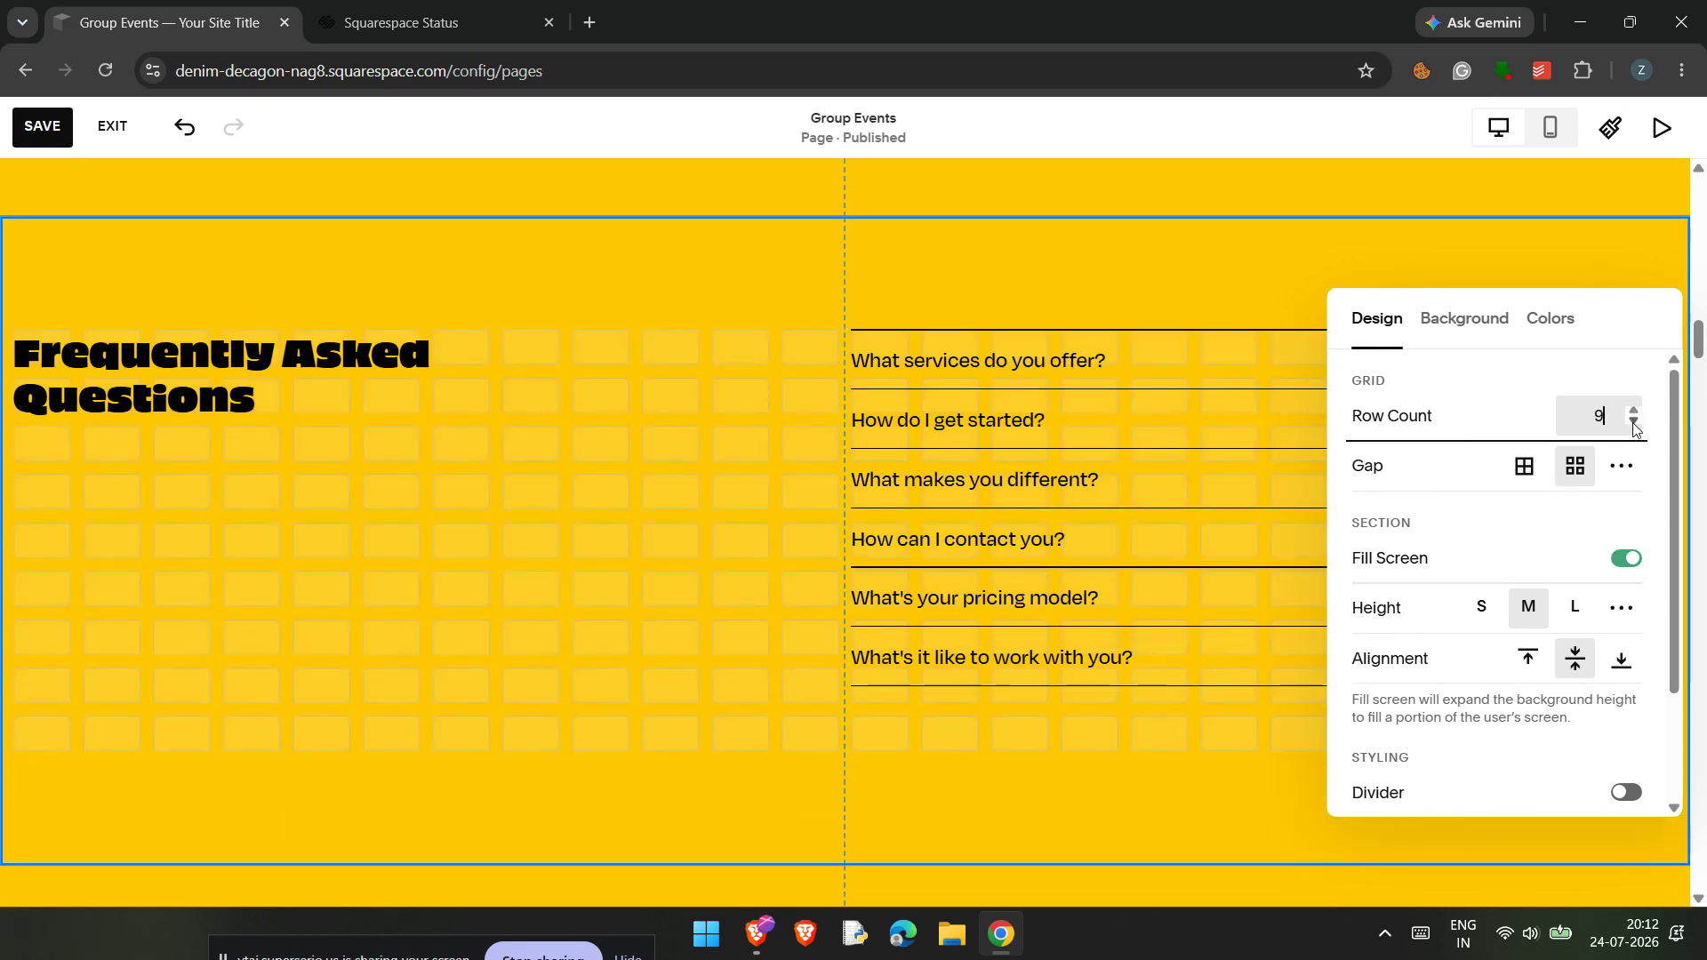
click(1634, 427)
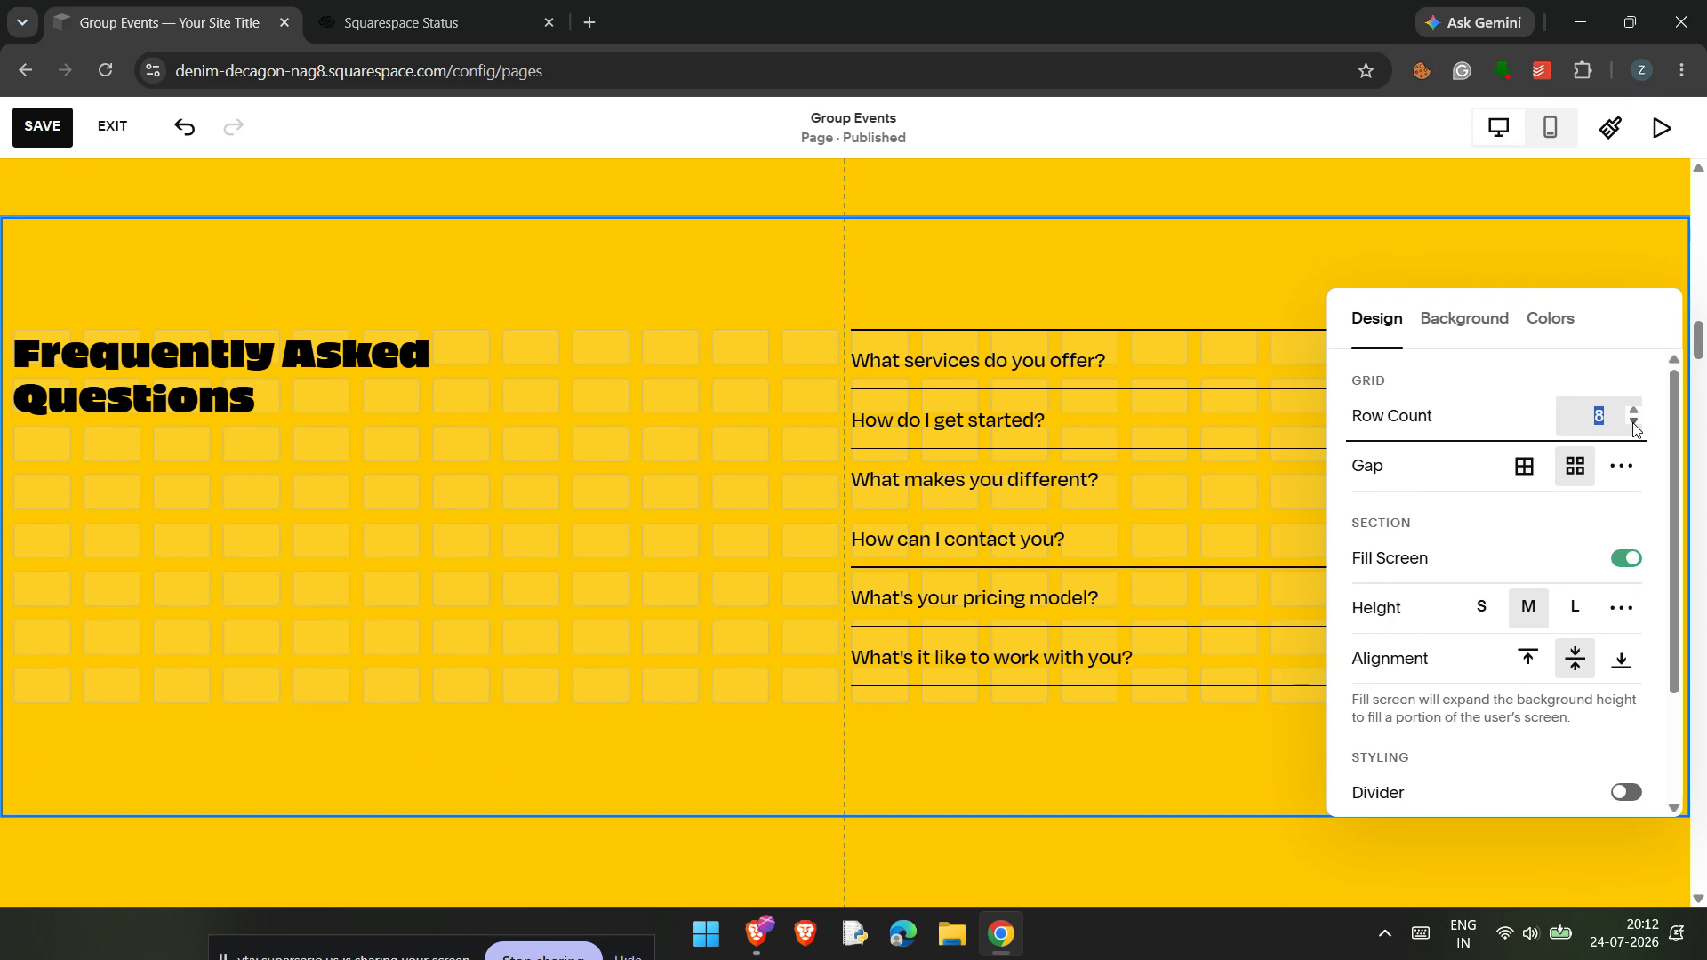
click(1635, 412)
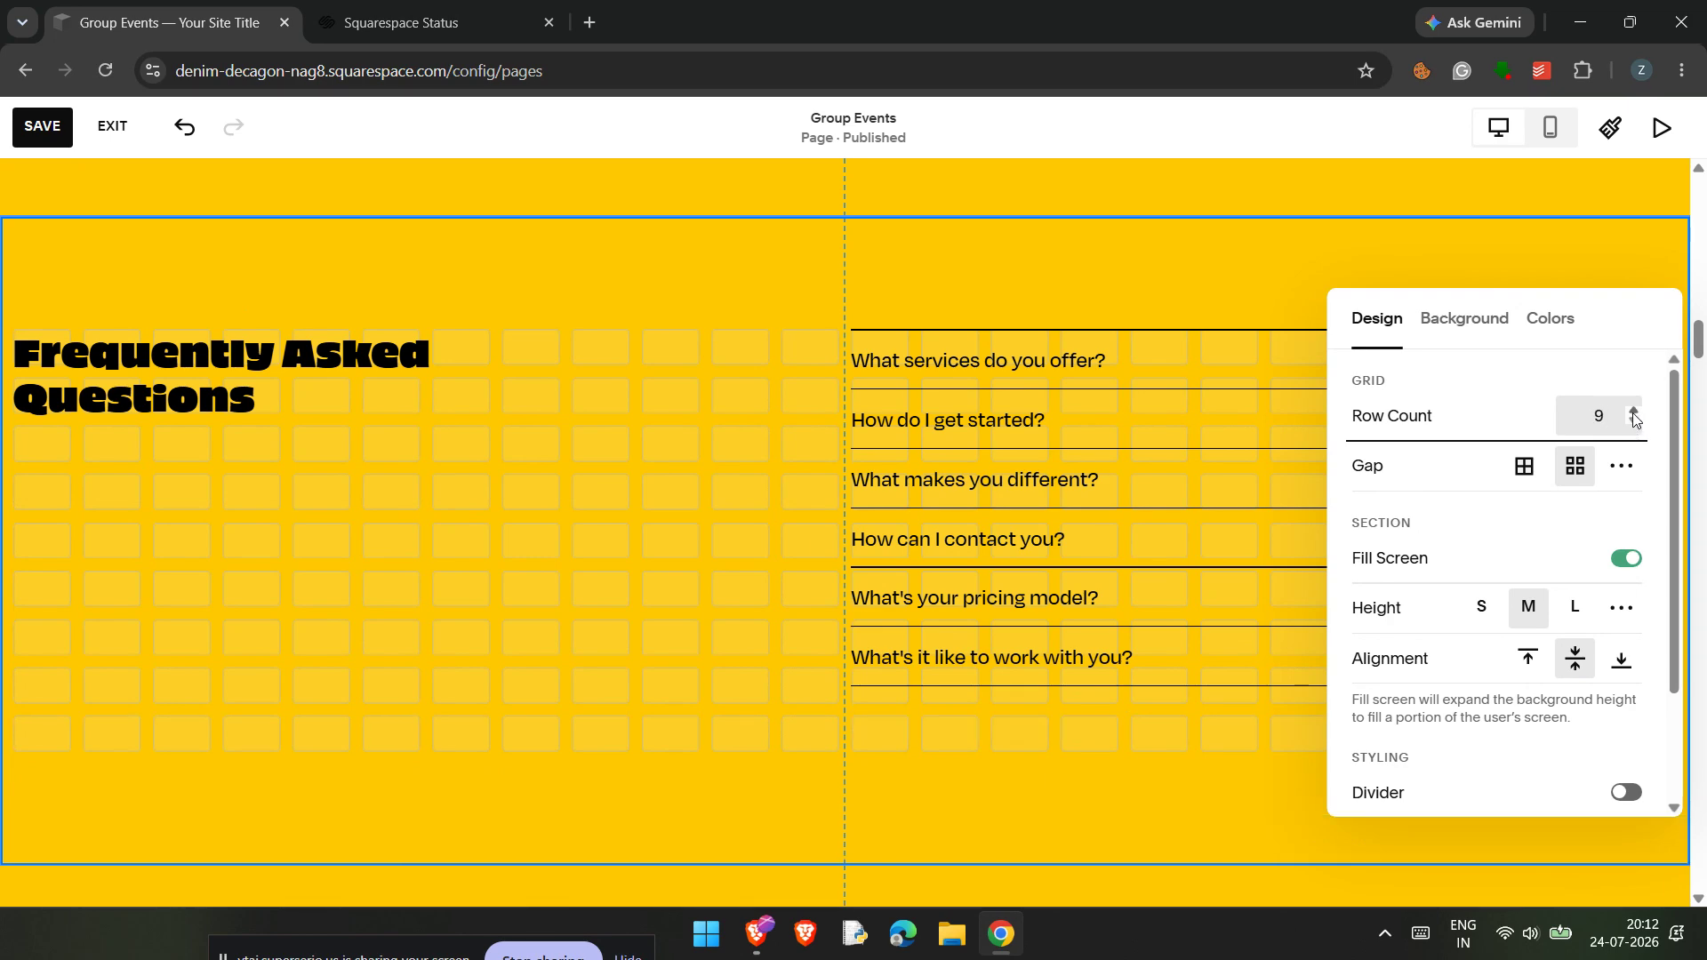
click(1634, 425)
click(1634, 412)
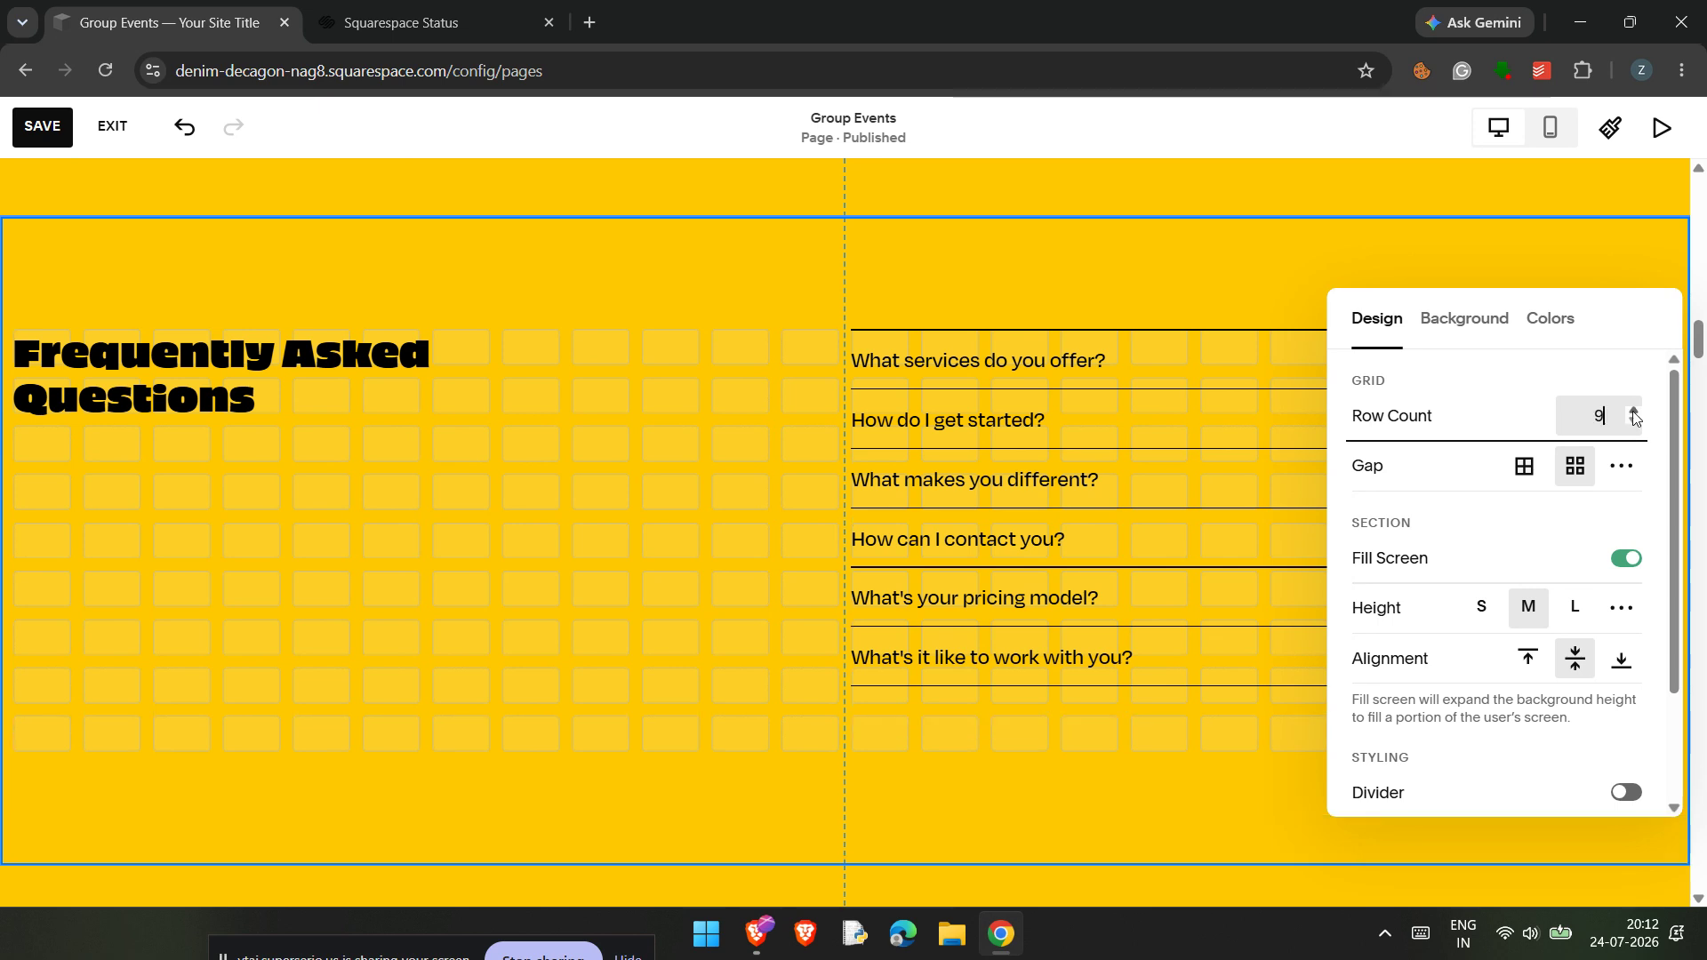
click(1634, 424)
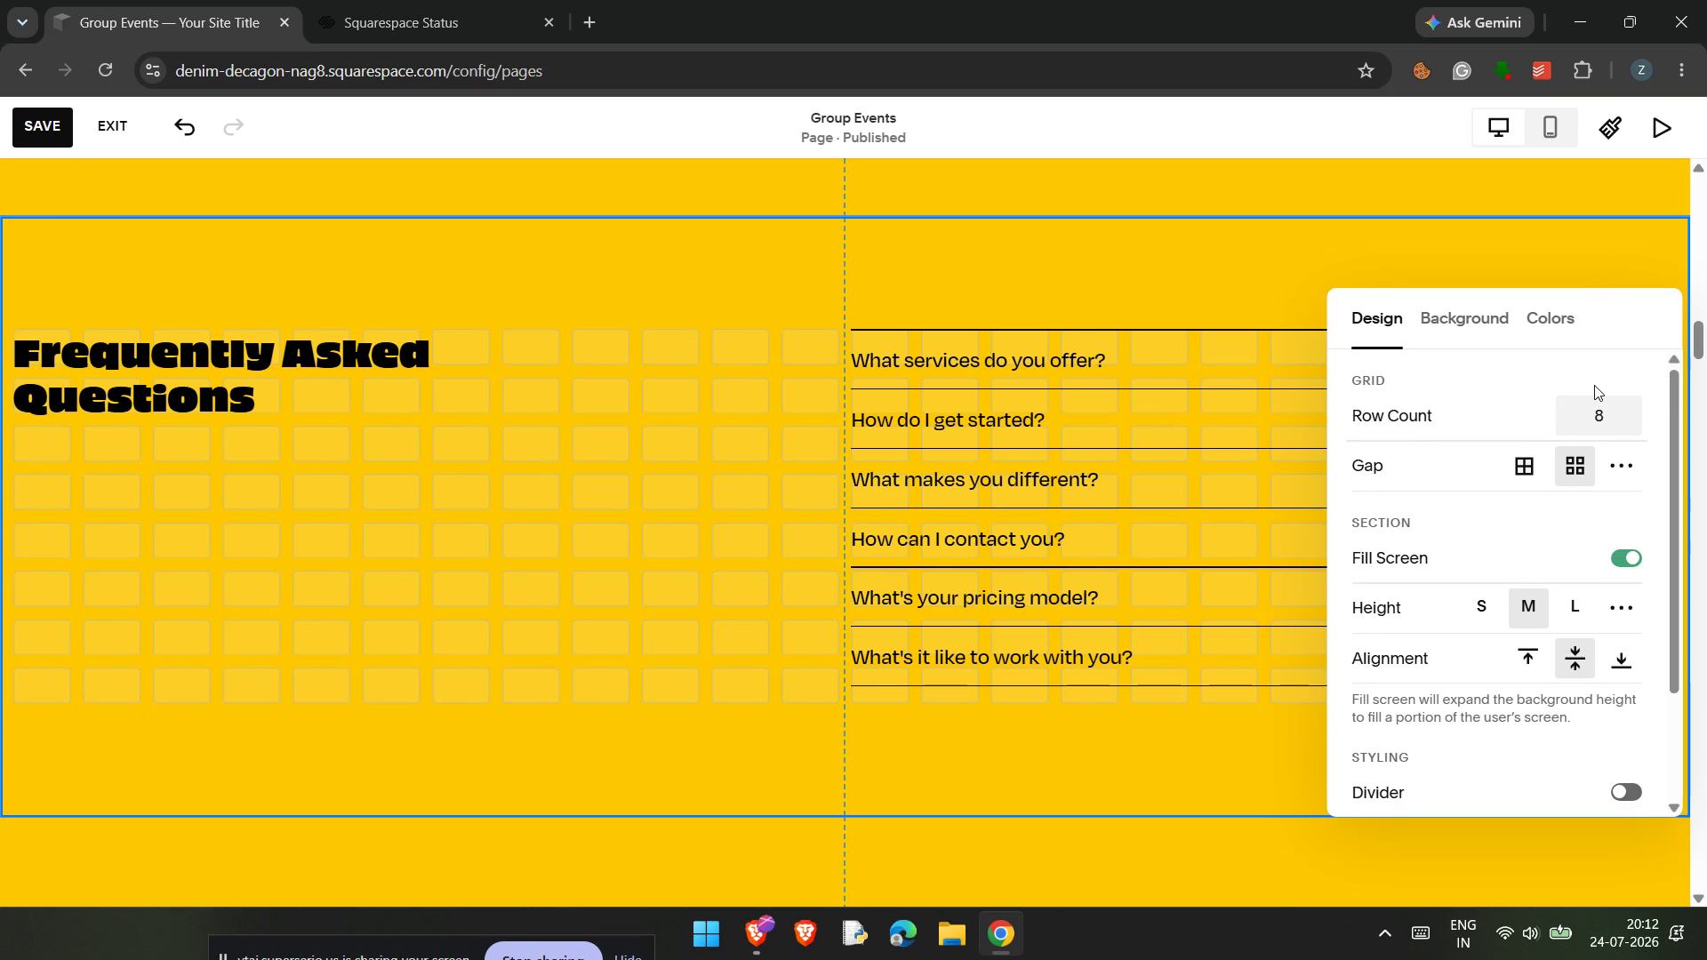
Try the FAQ section's grid without gaps and switch back to the spaced gap option.
click(1524, 464)
click(1565, 458)
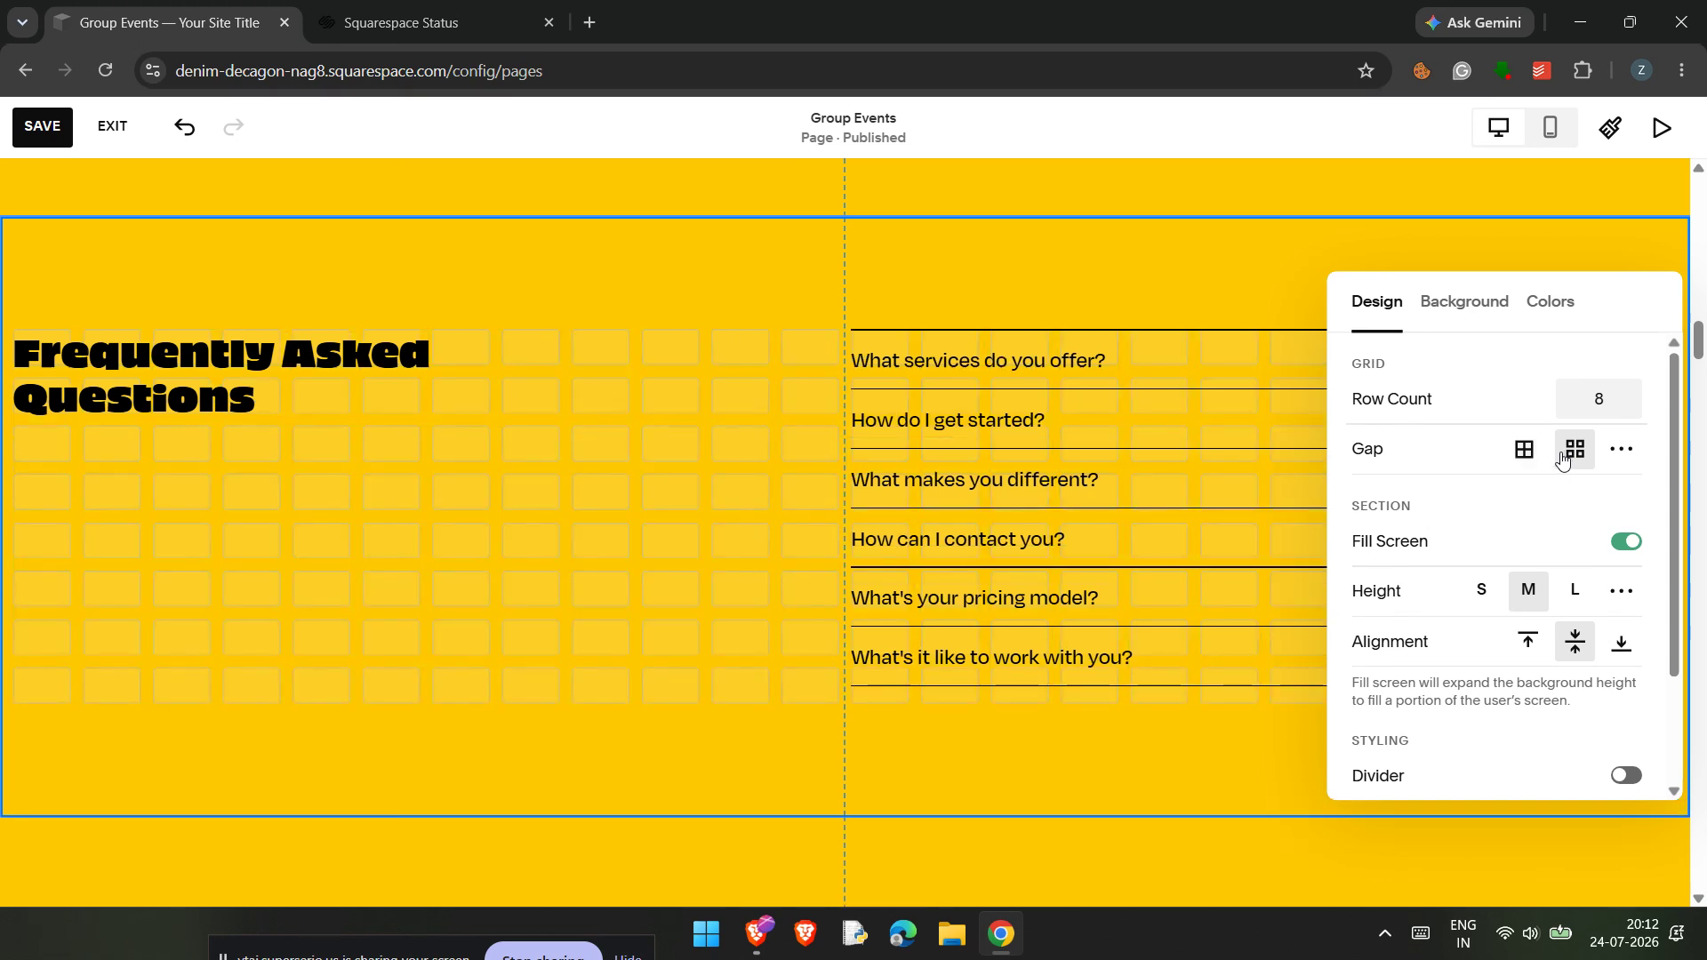
click(1543, 463)
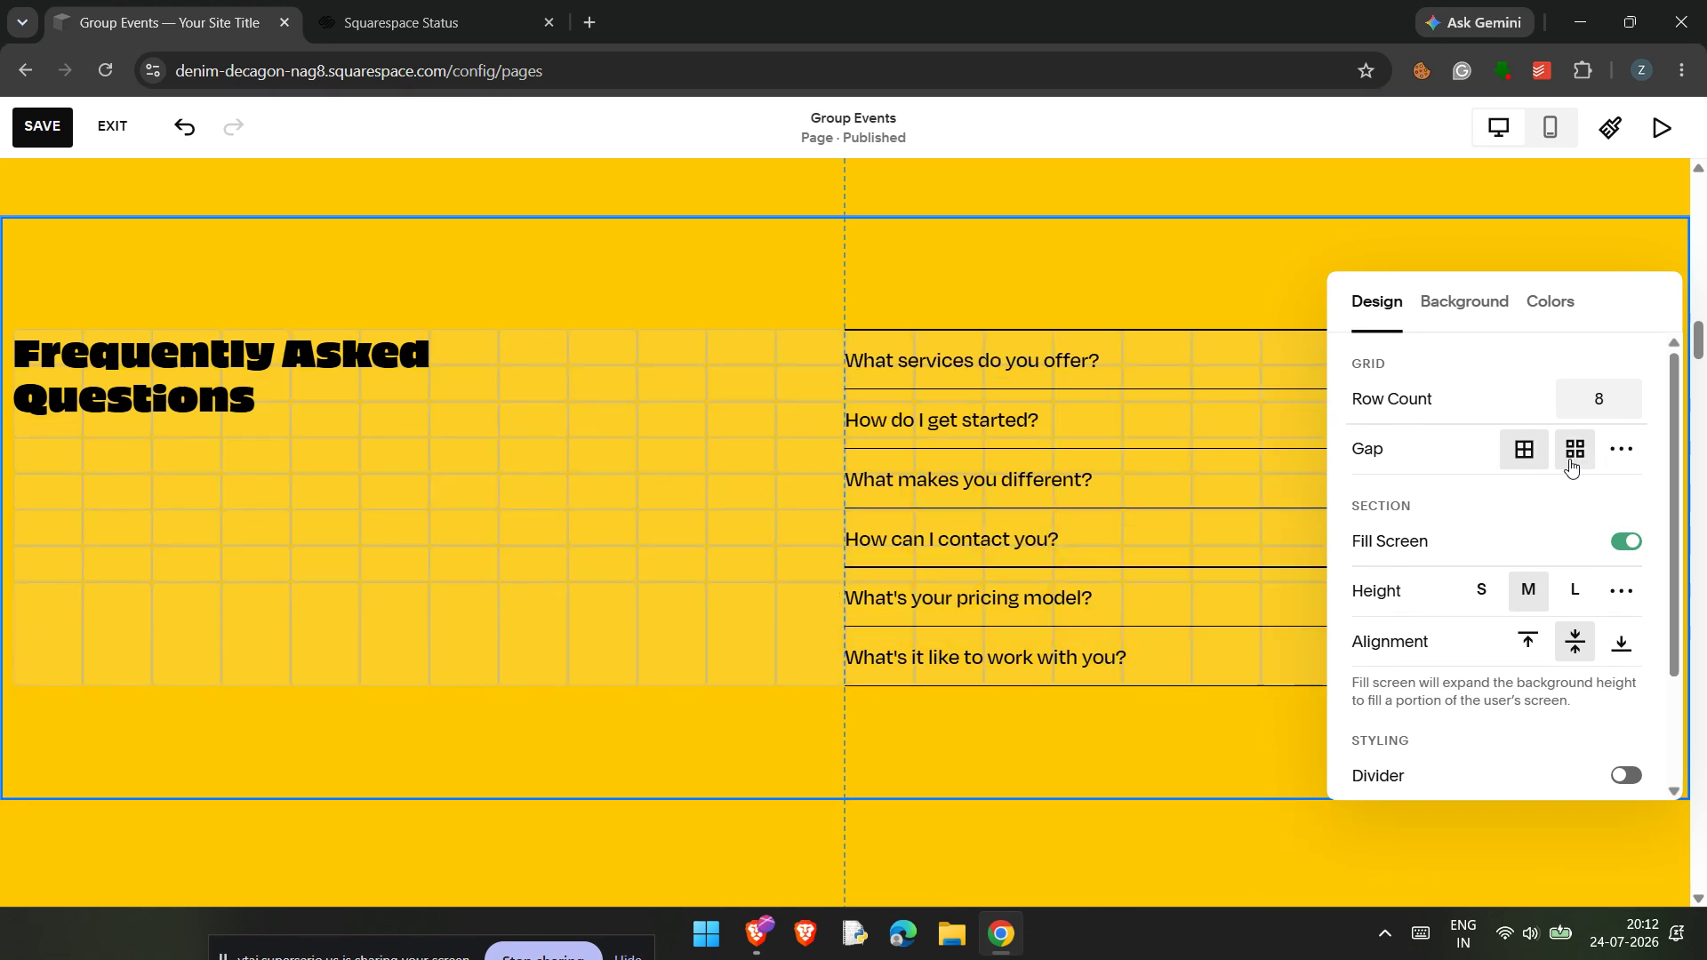
click(1572, 469)
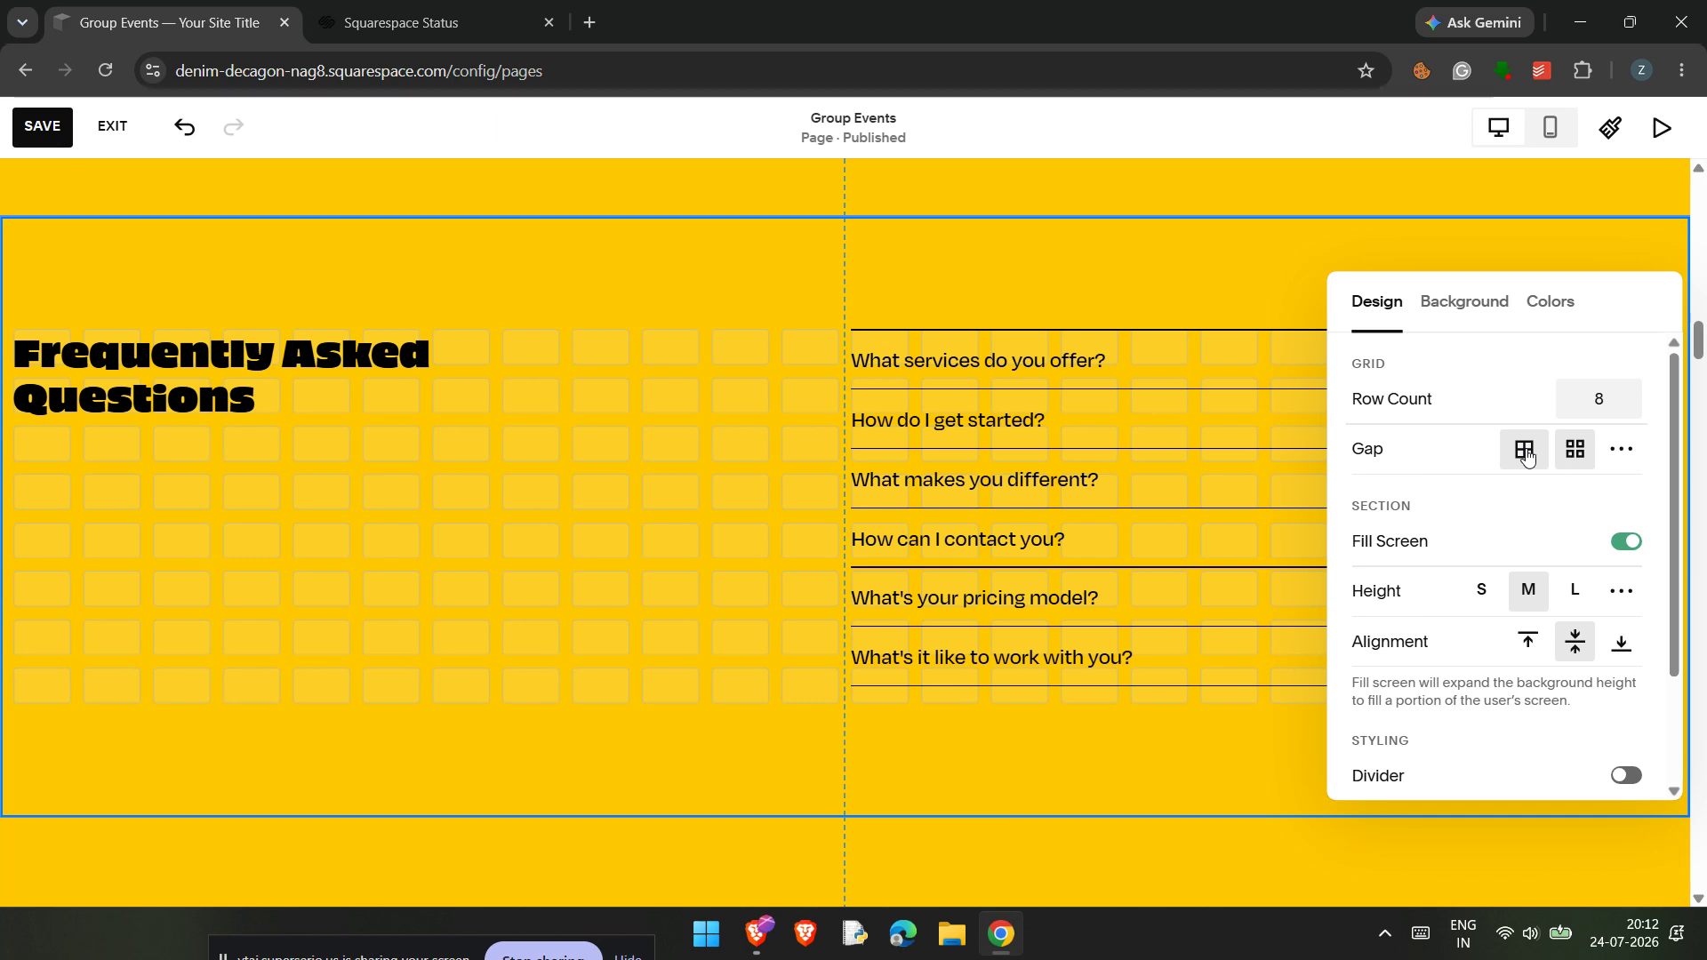
Show the custom gap values, switch Fill Screen off and back on for the FAQ section, and close its settings.
click(1619, 455)
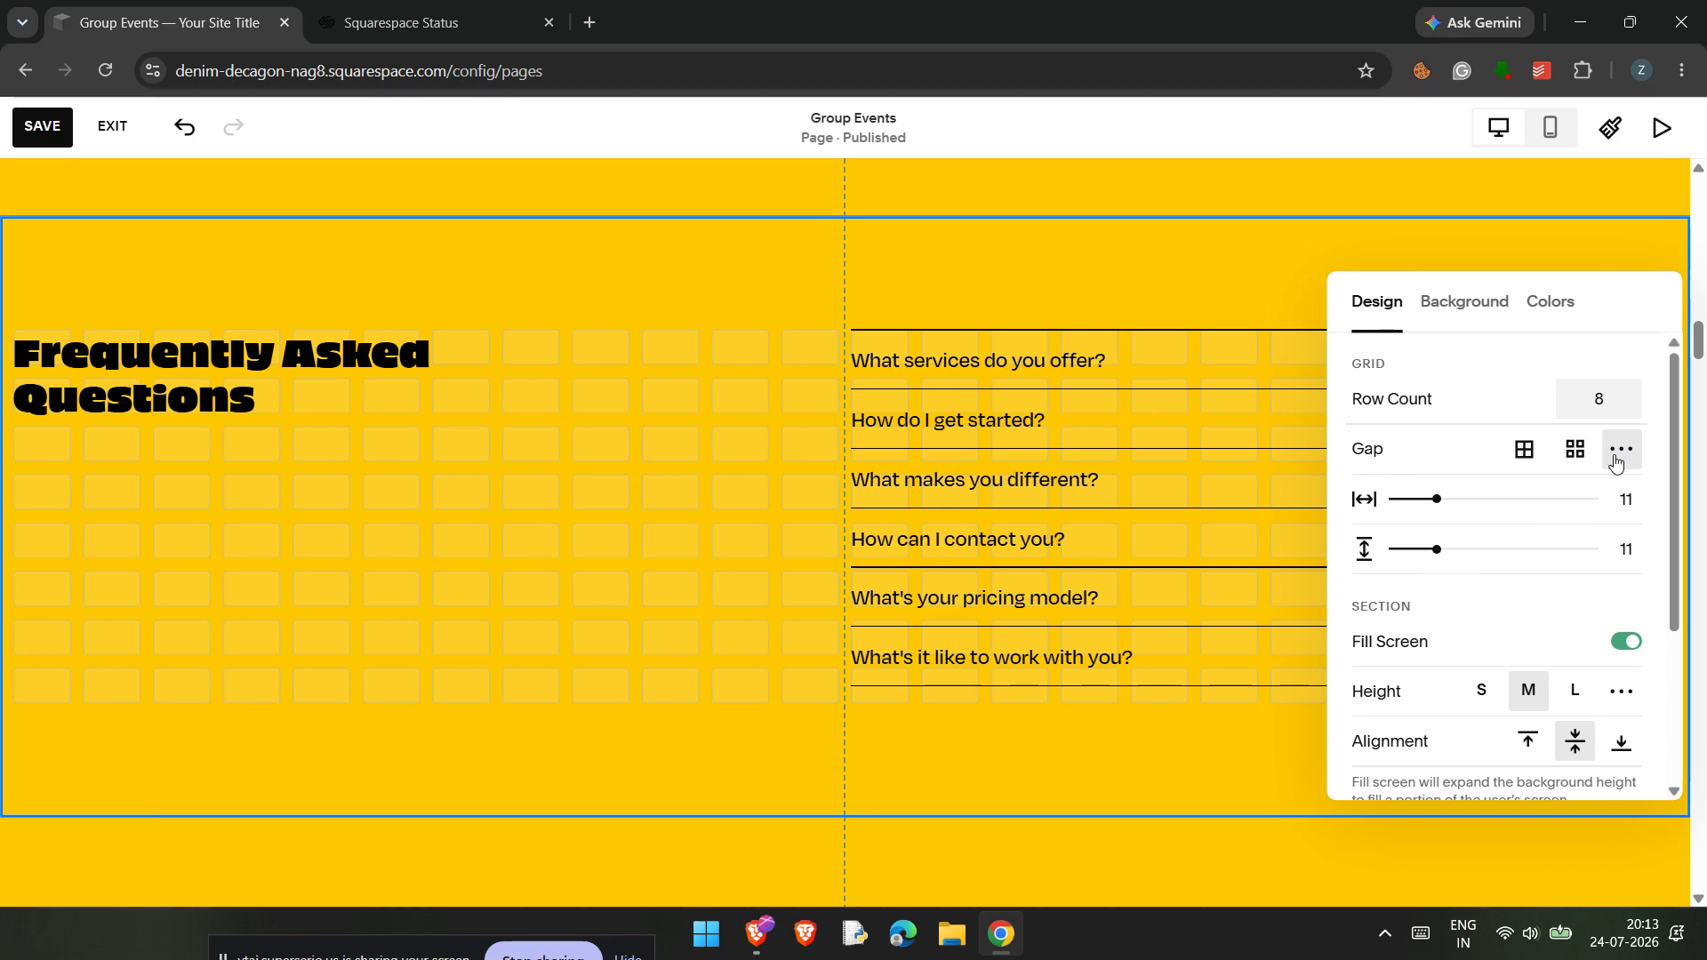
click(1628, 642)
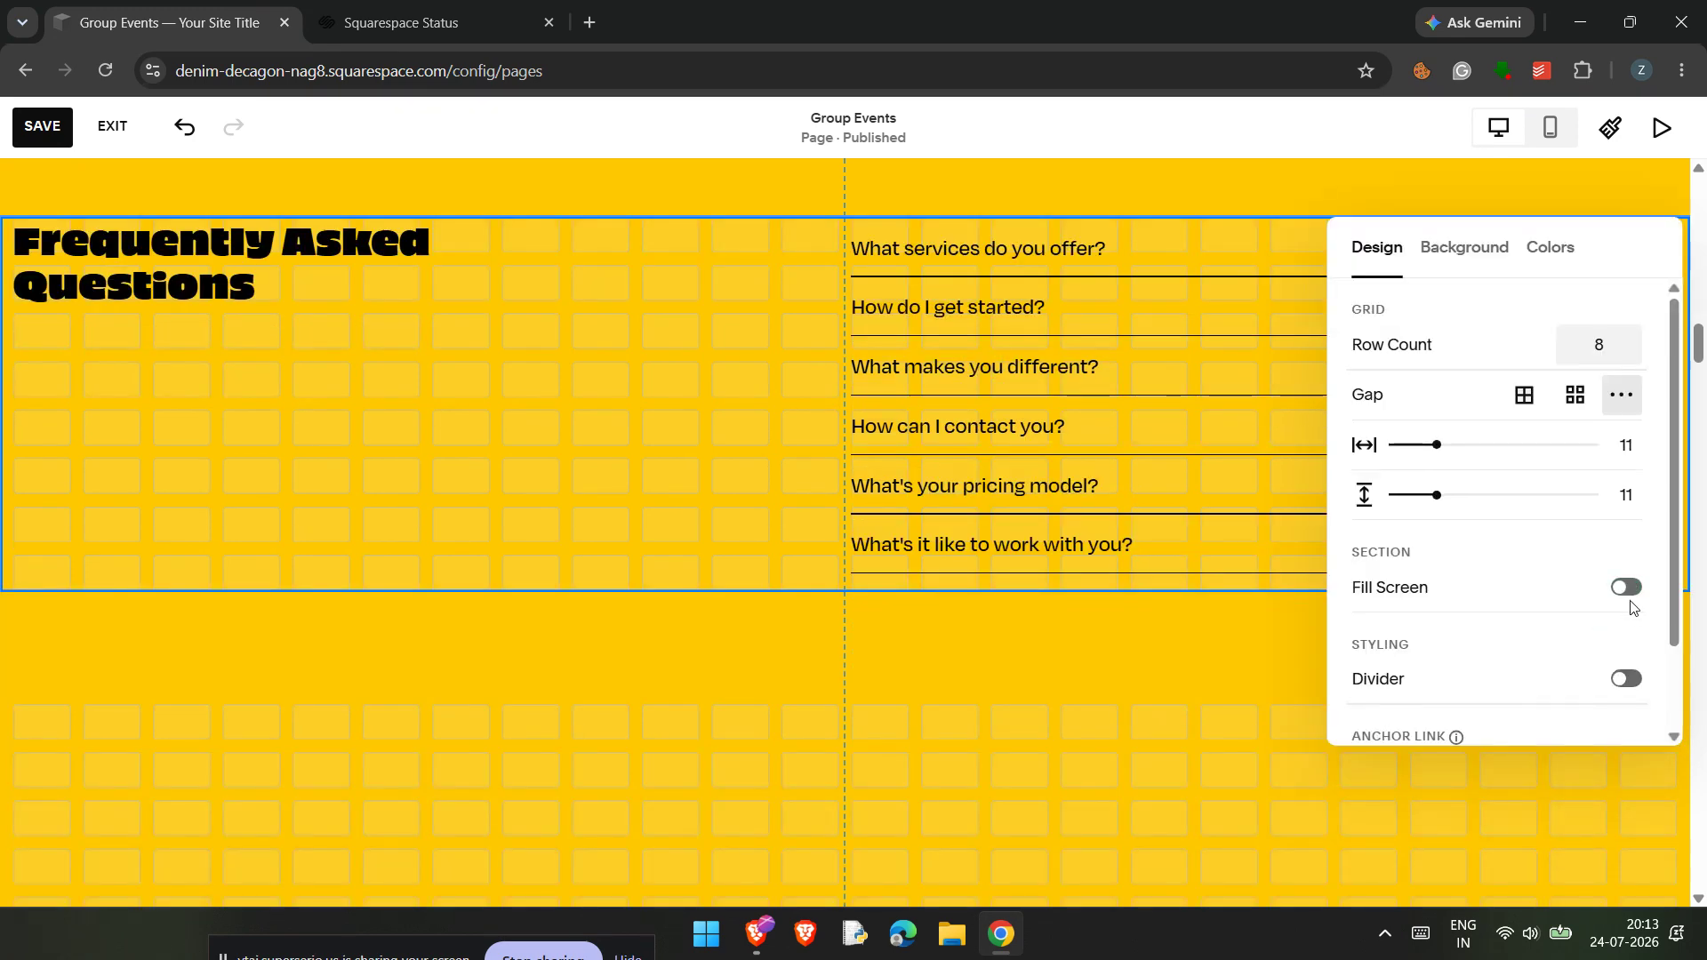
click(1629, 591)
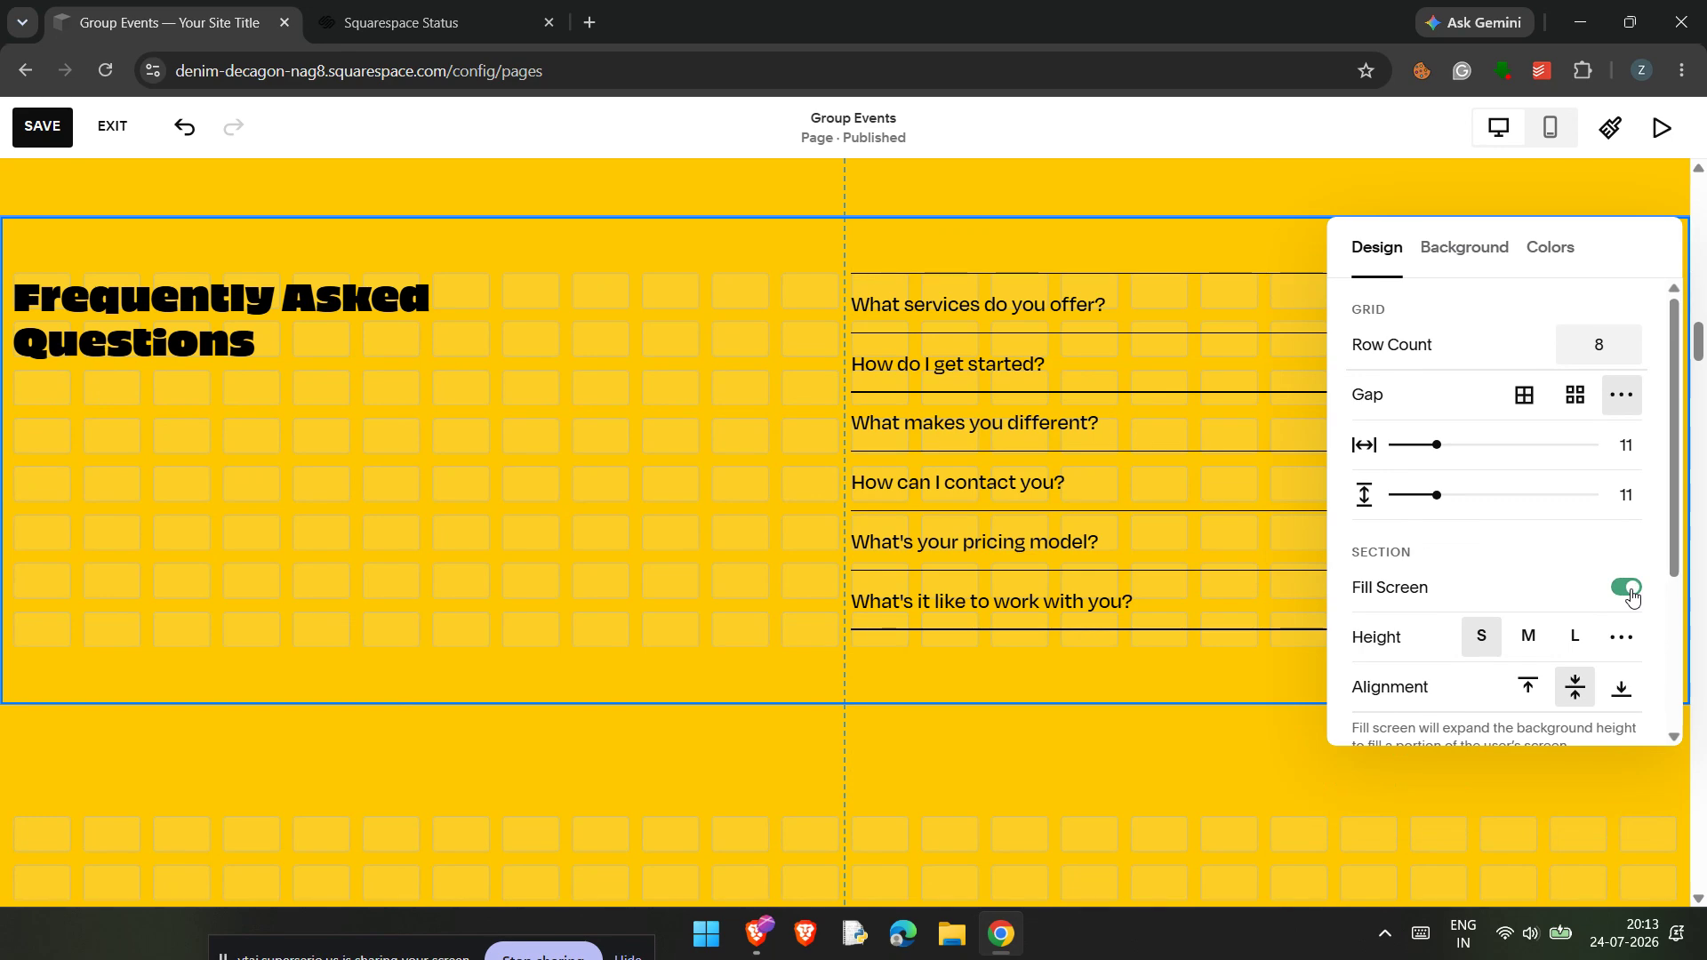
click(1630, 591)
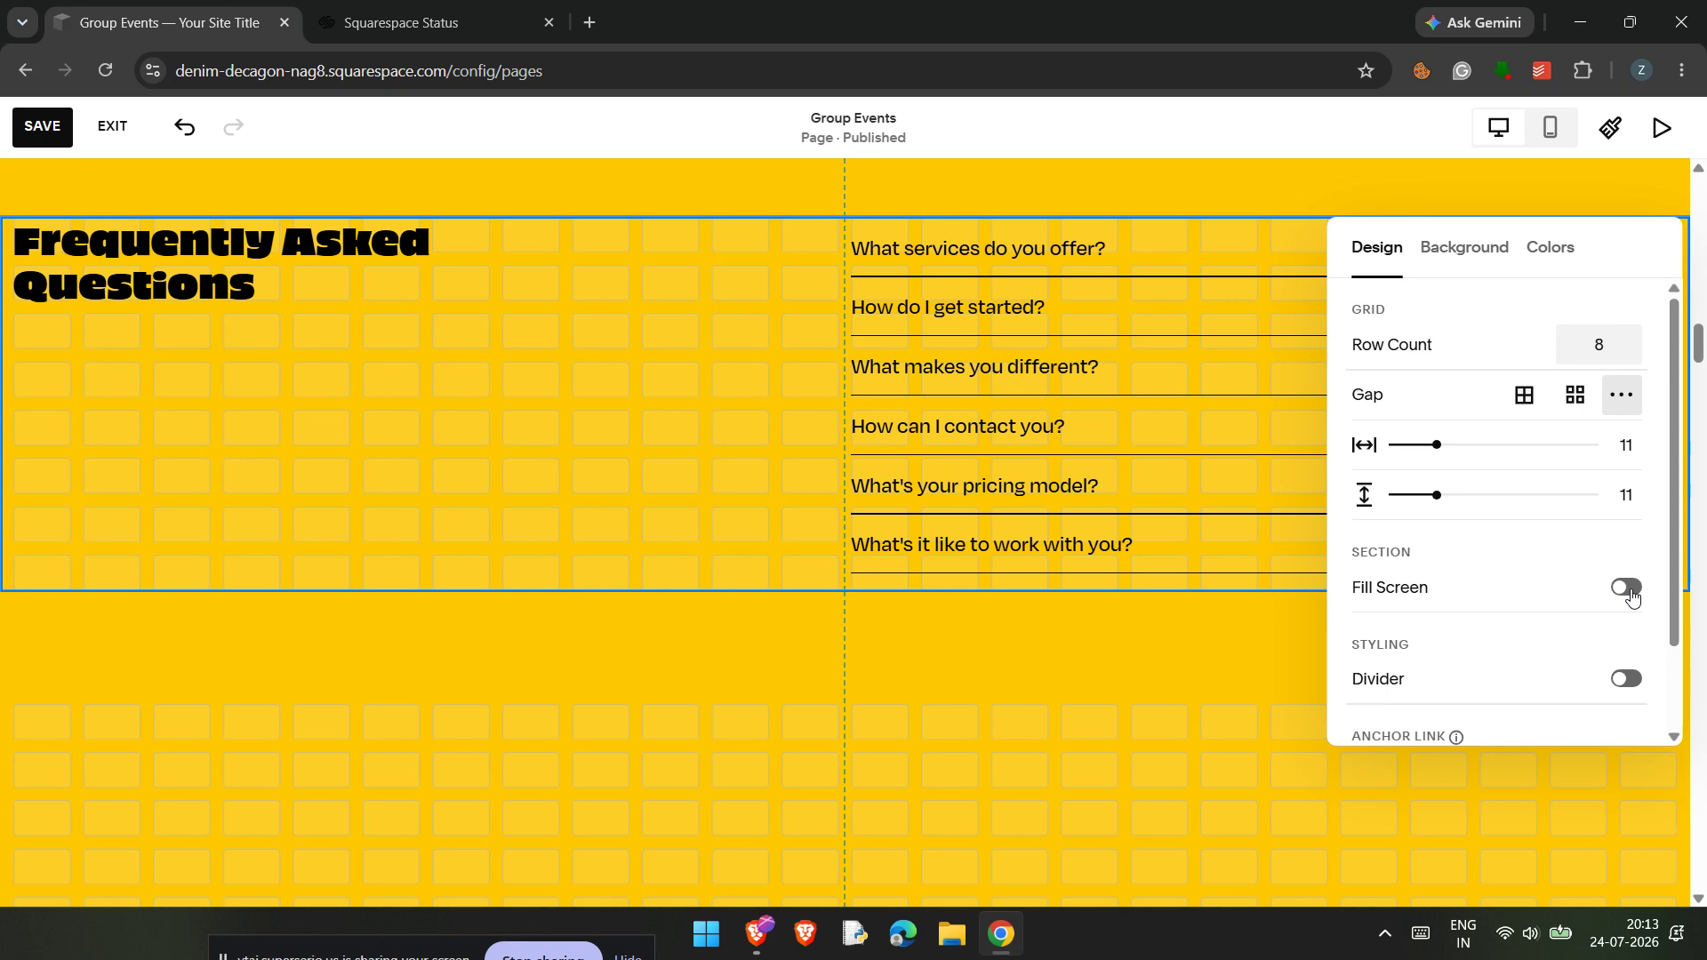
click(1629, 589)
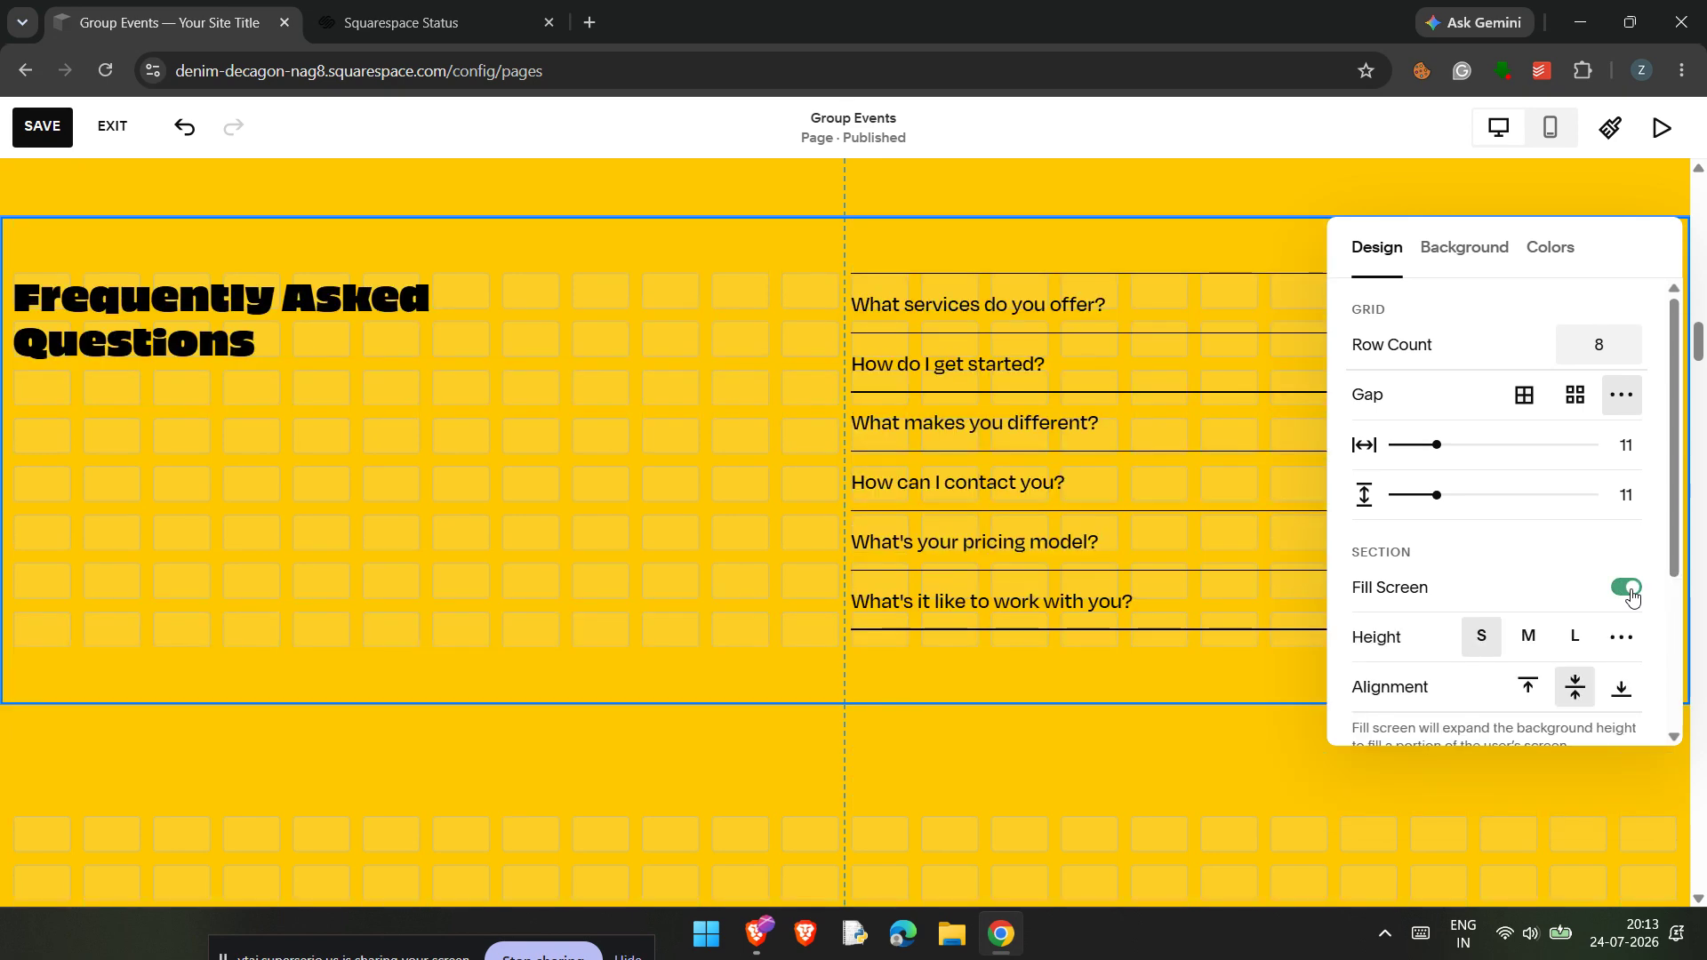
click(957, 770)
Open the FAQ section's background settings and view the source options for adding a background image.
mouse_move(1454, 233)
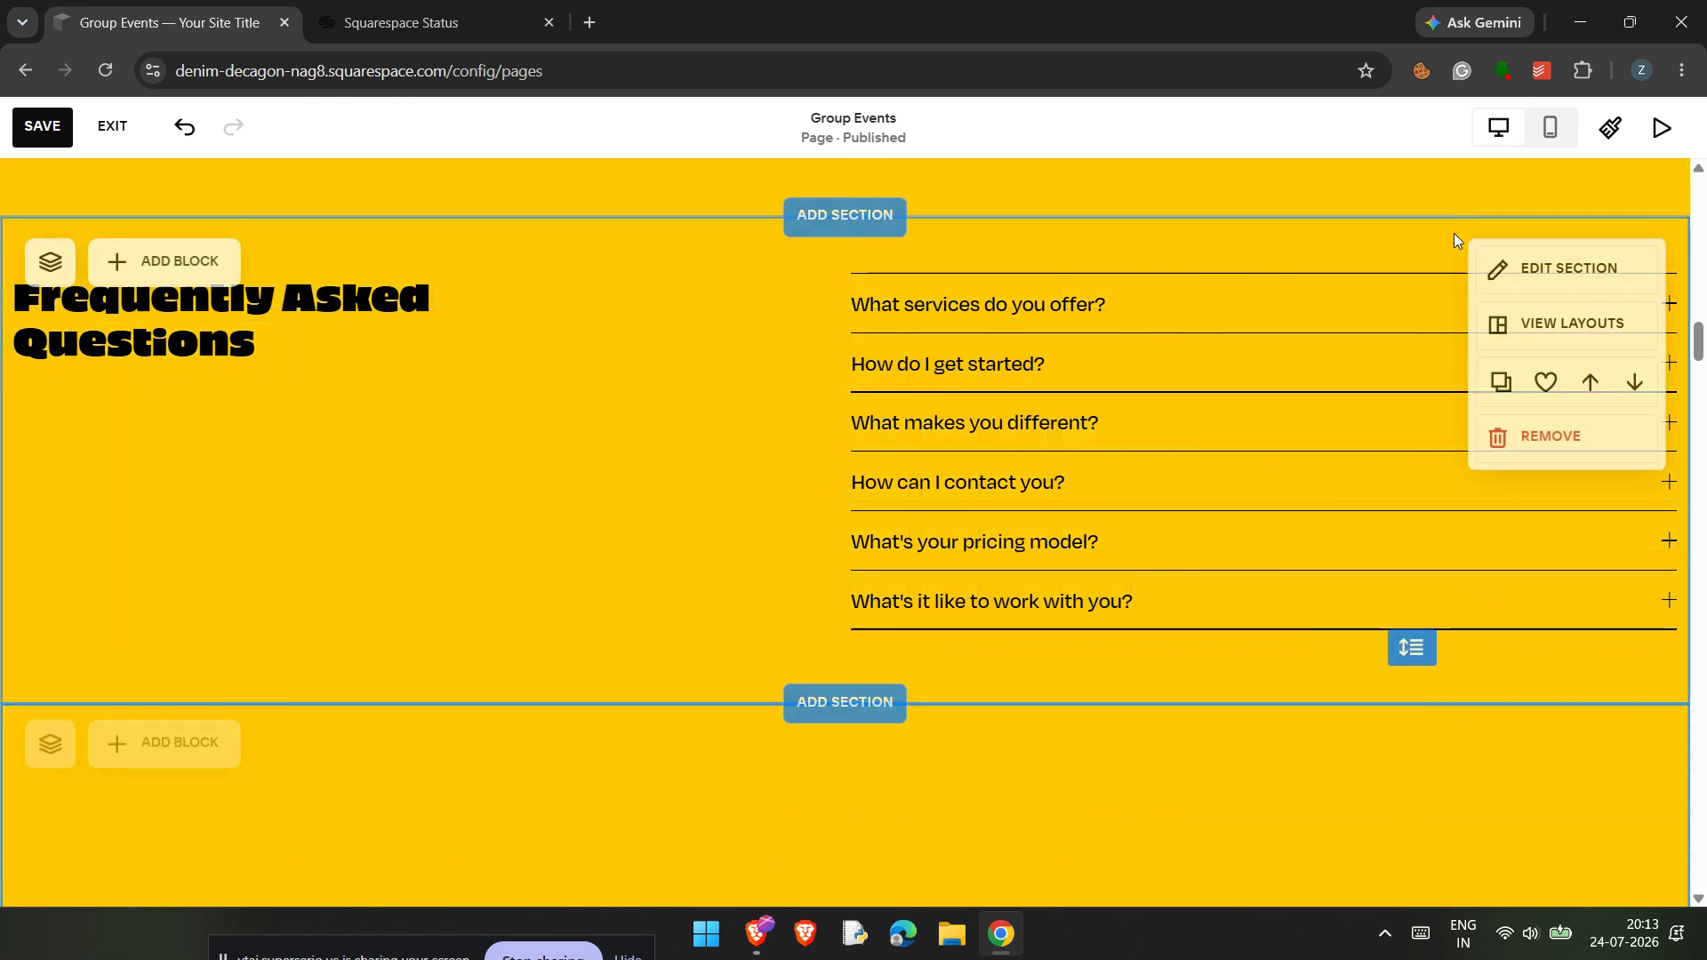
click(1534, 292)
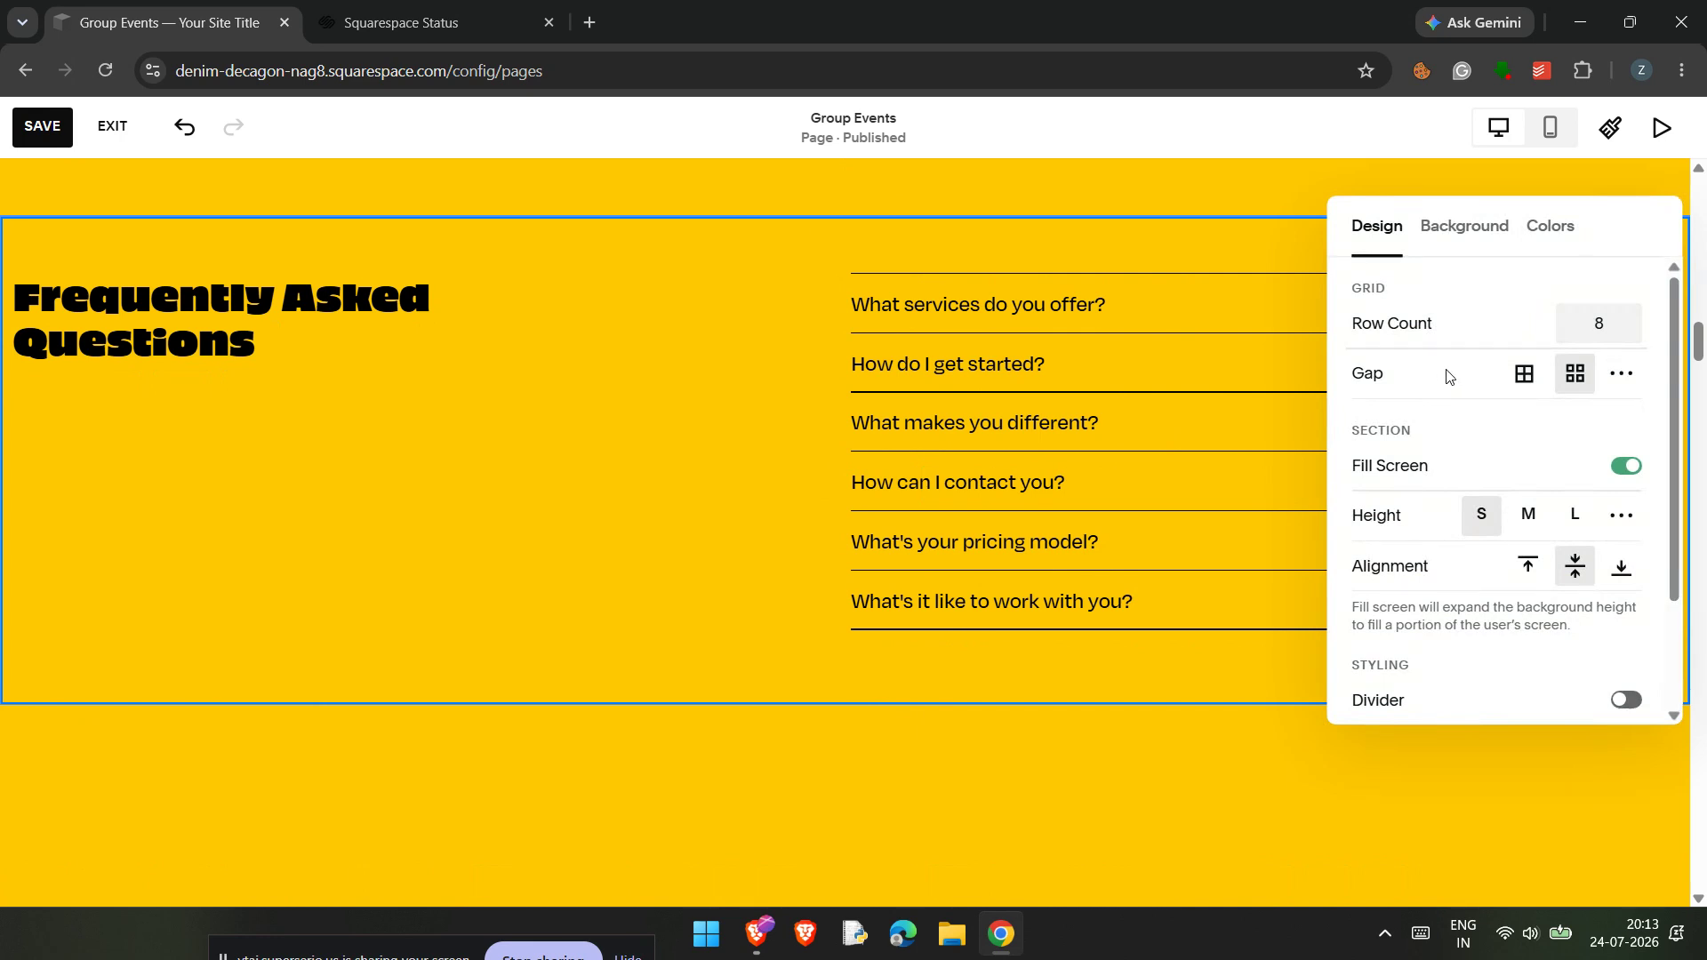
click(1476, 222)
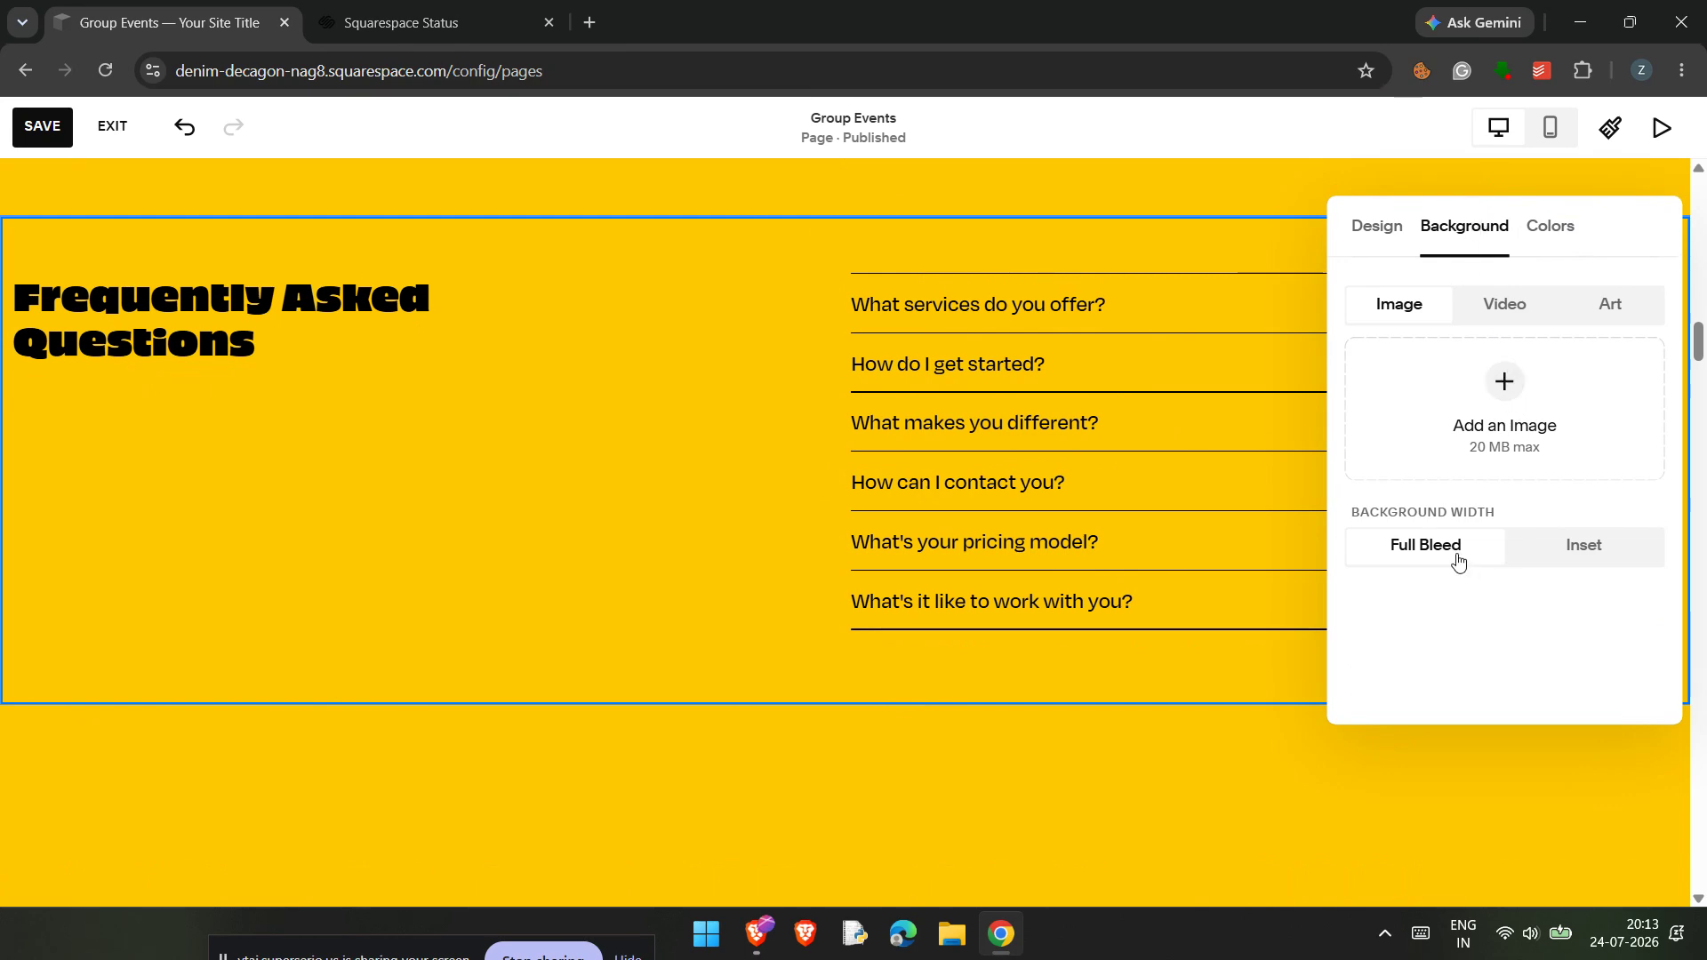
click(1509, 387)
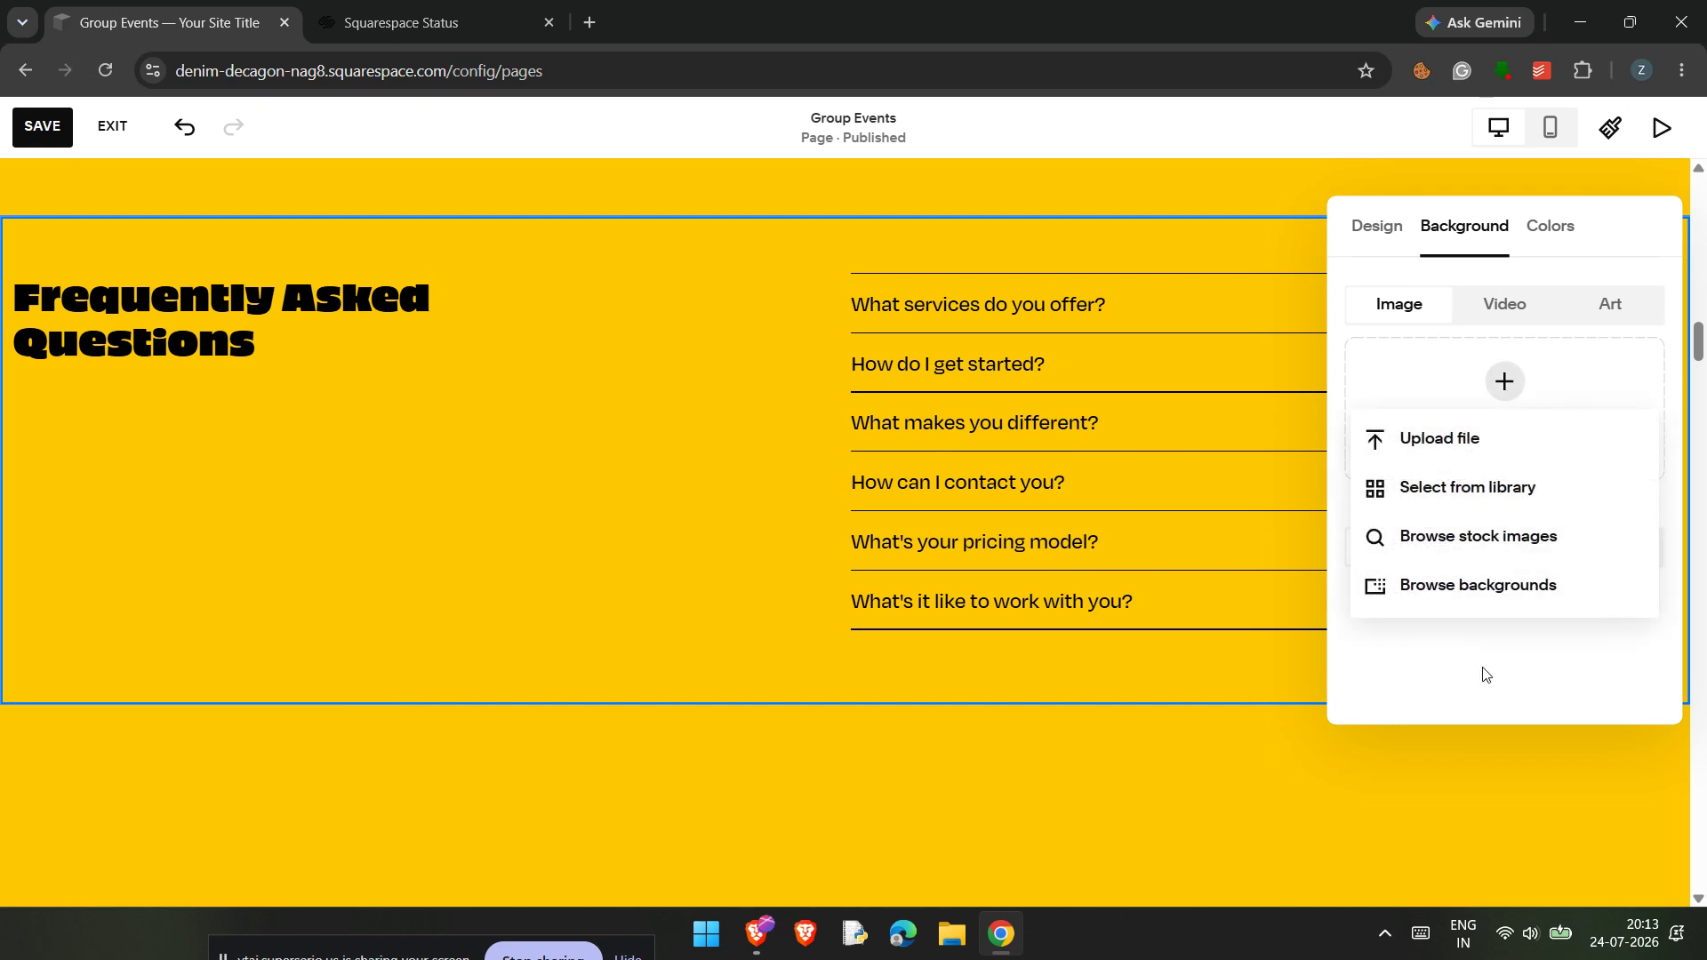
click(1483, 672)
View the source options for adding a background video to the FAQ section.
click(1505, 305)
click(1515, 411)
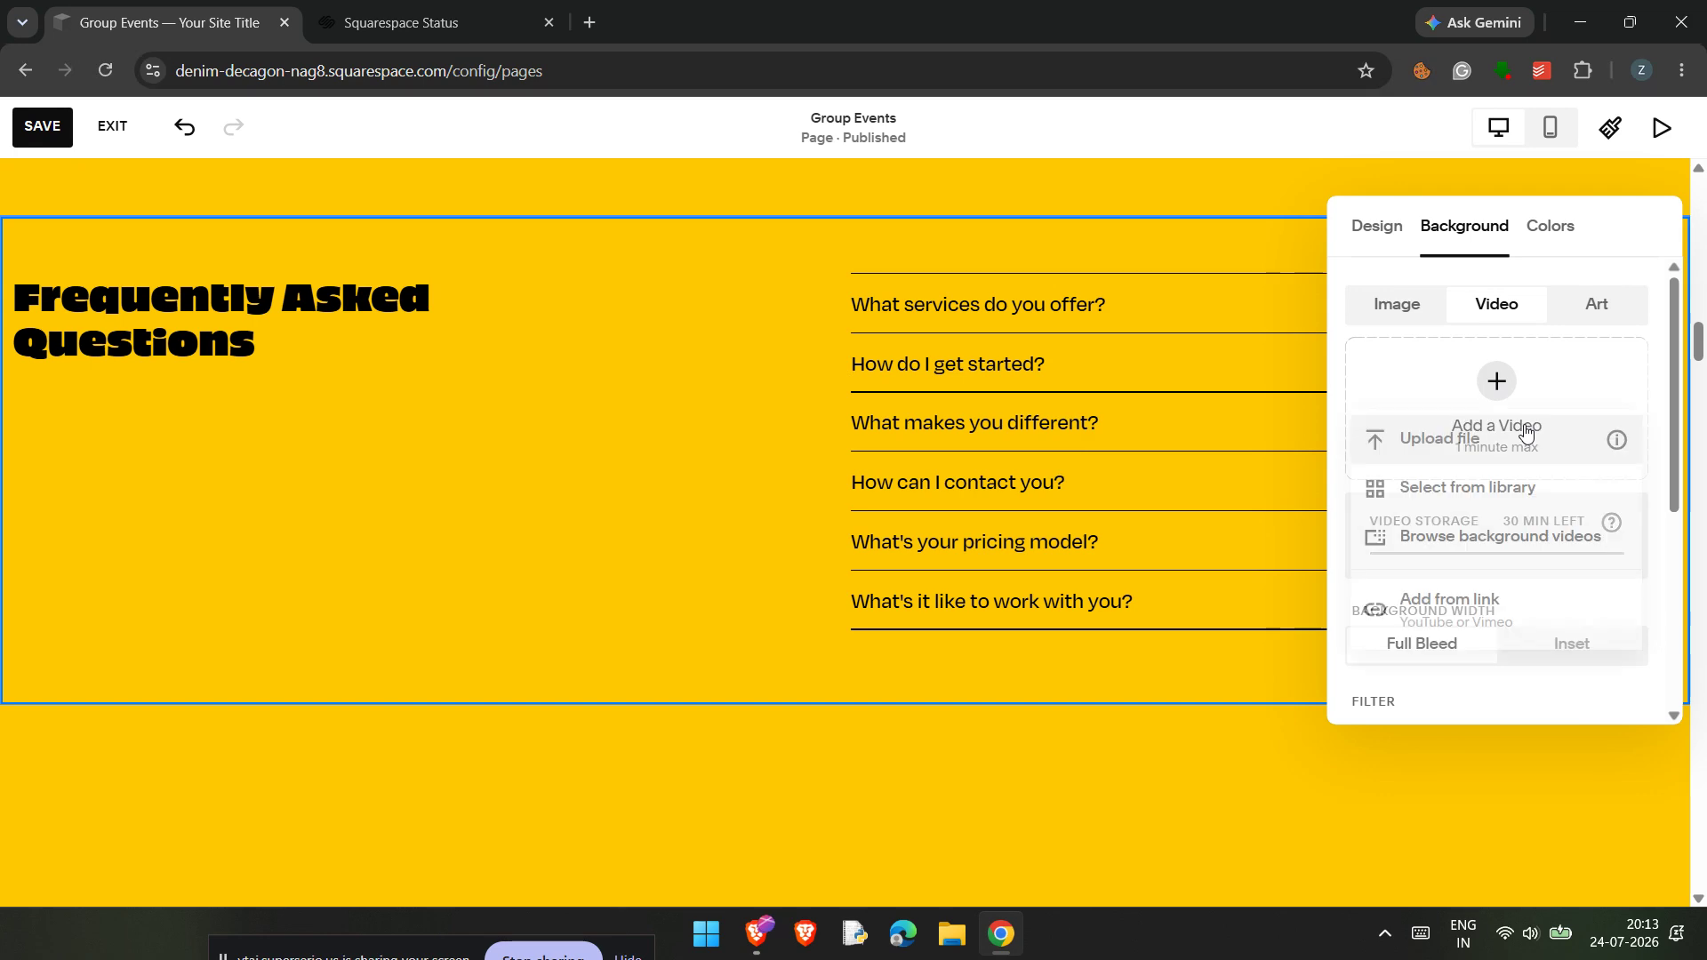
click(1519, 710)
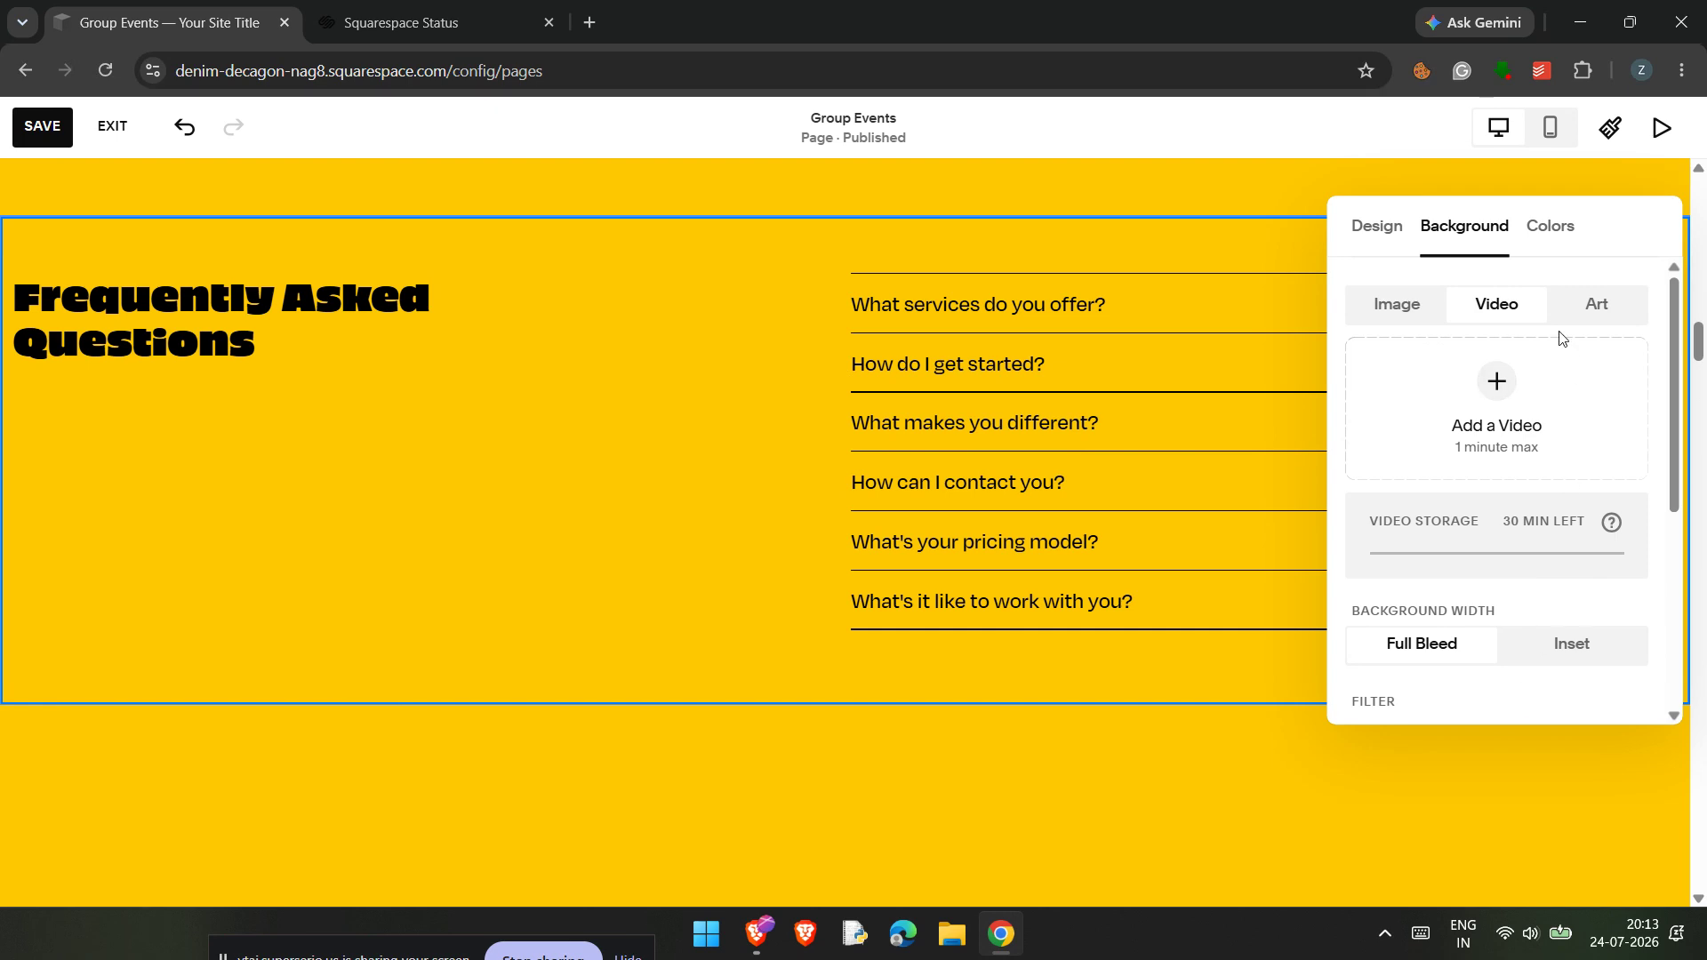
Look through the background art styles offered for the FAQ section.
click(1591, 302)
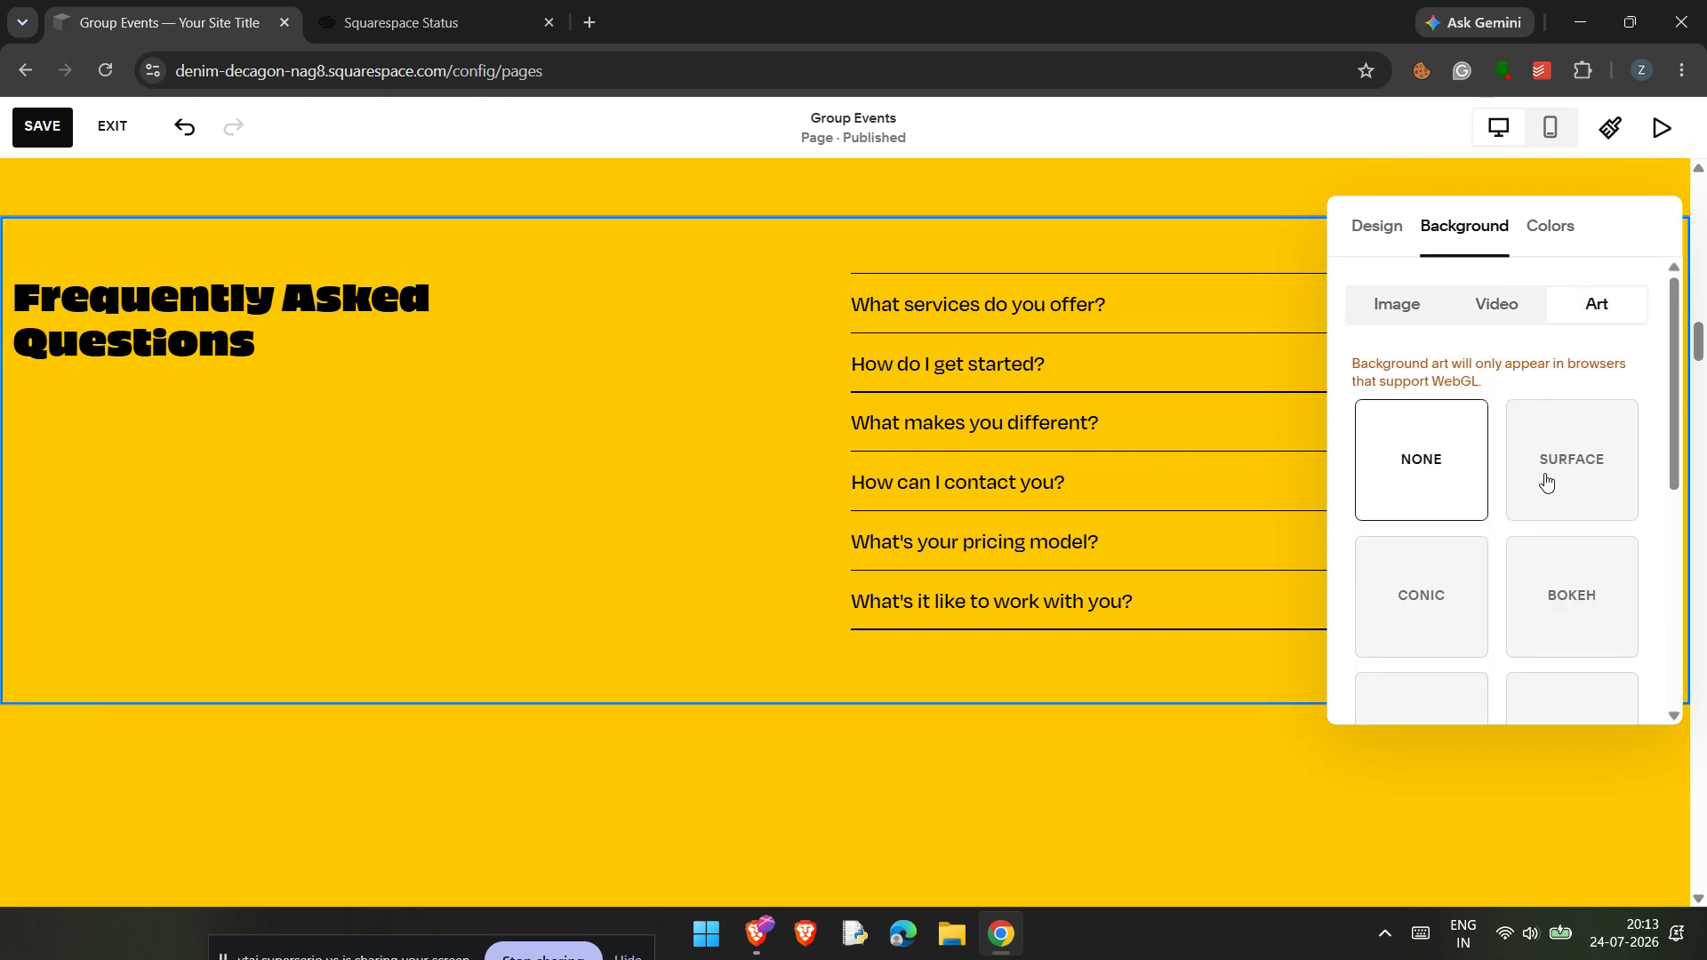
scroll(1552, 498, down, 5)
scroll(1558, 516, up, 4)
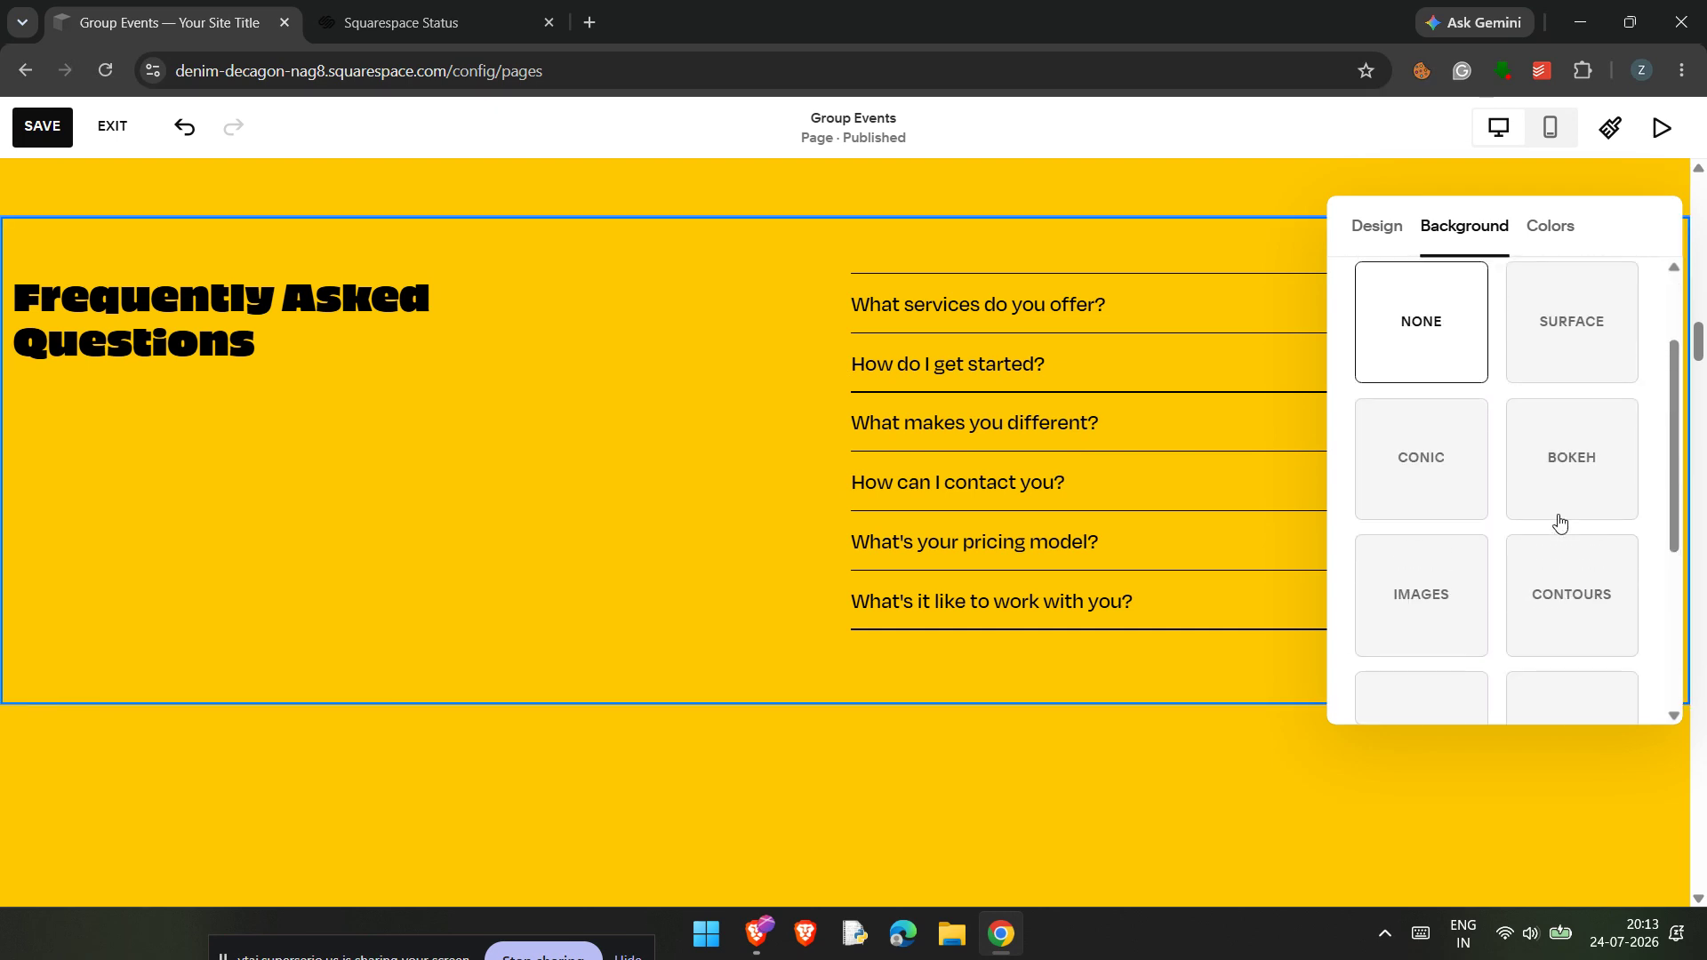
scroll(1558, 532, up, 2)
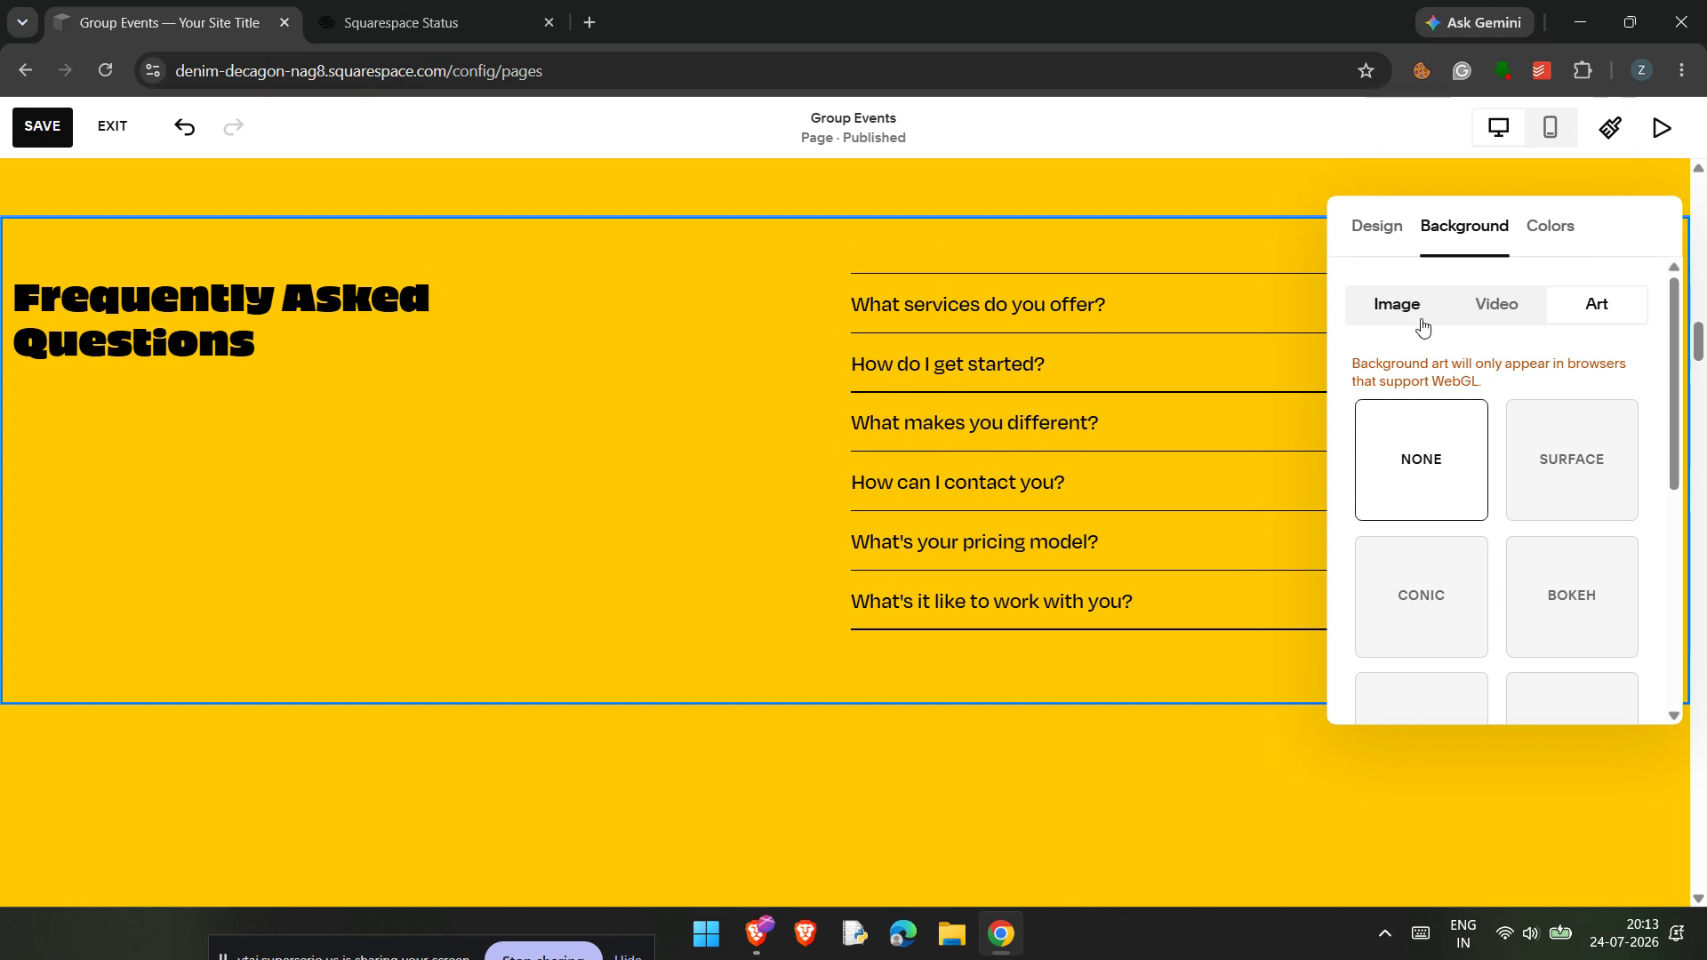
Browse the FAQ section's color themes, then open the theme editor for Lightest 1 and close it.
click(1566, 227)
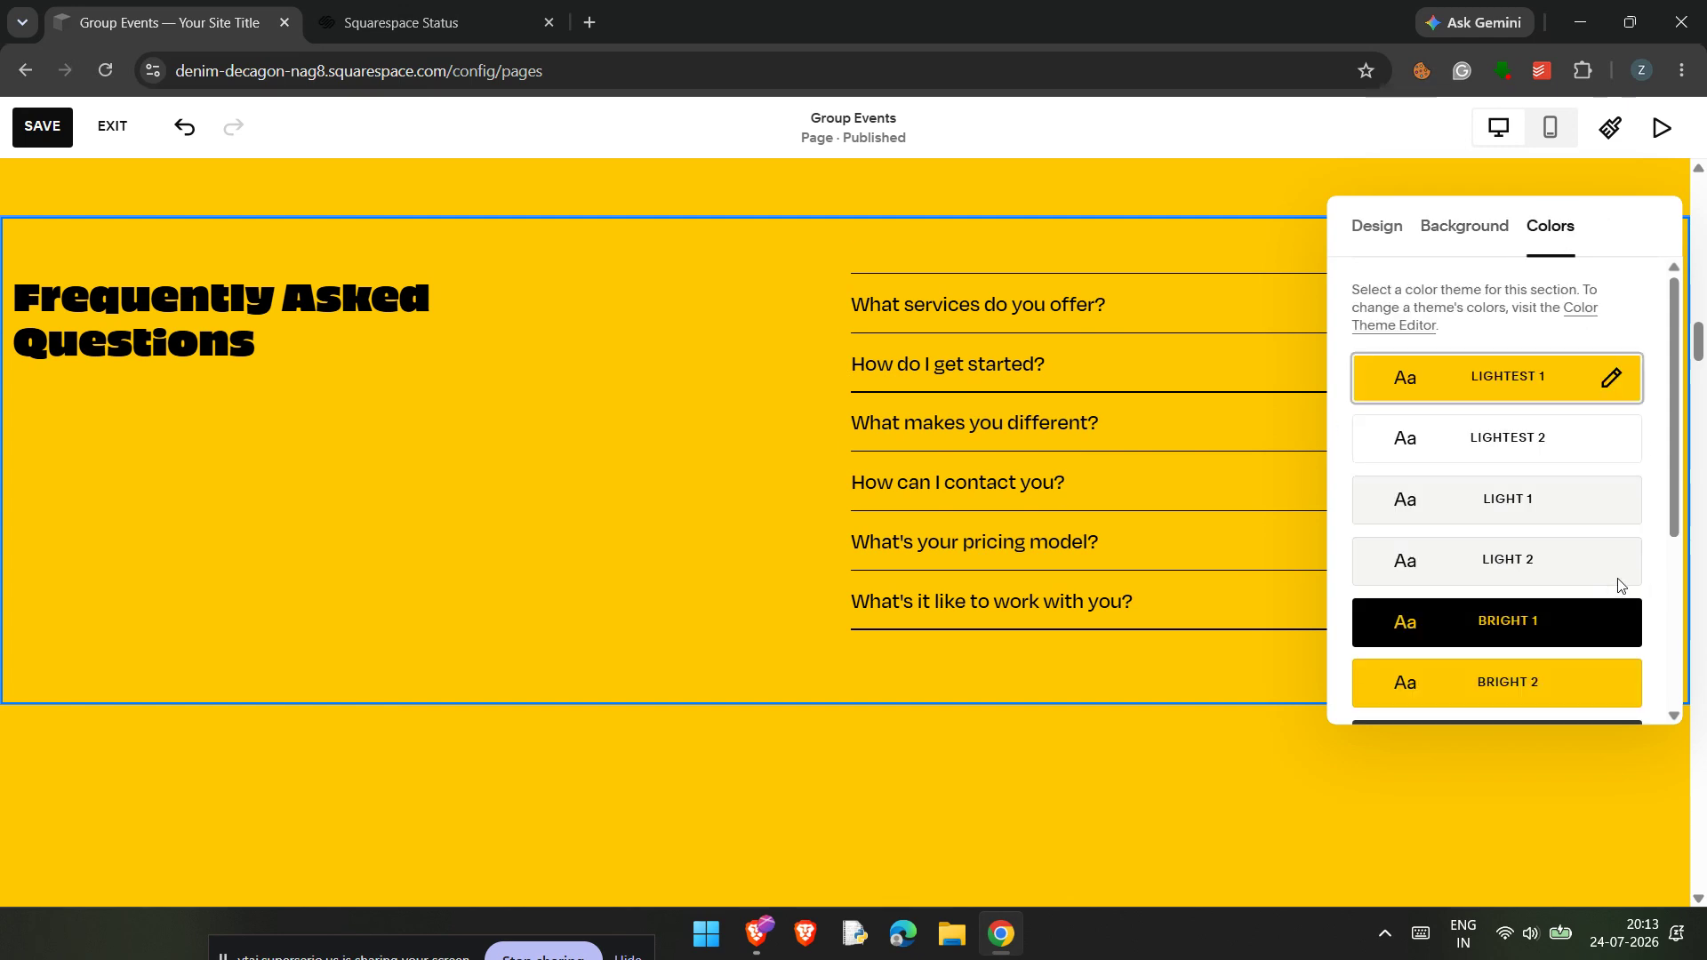
scroll(1554, 589, down, 3)
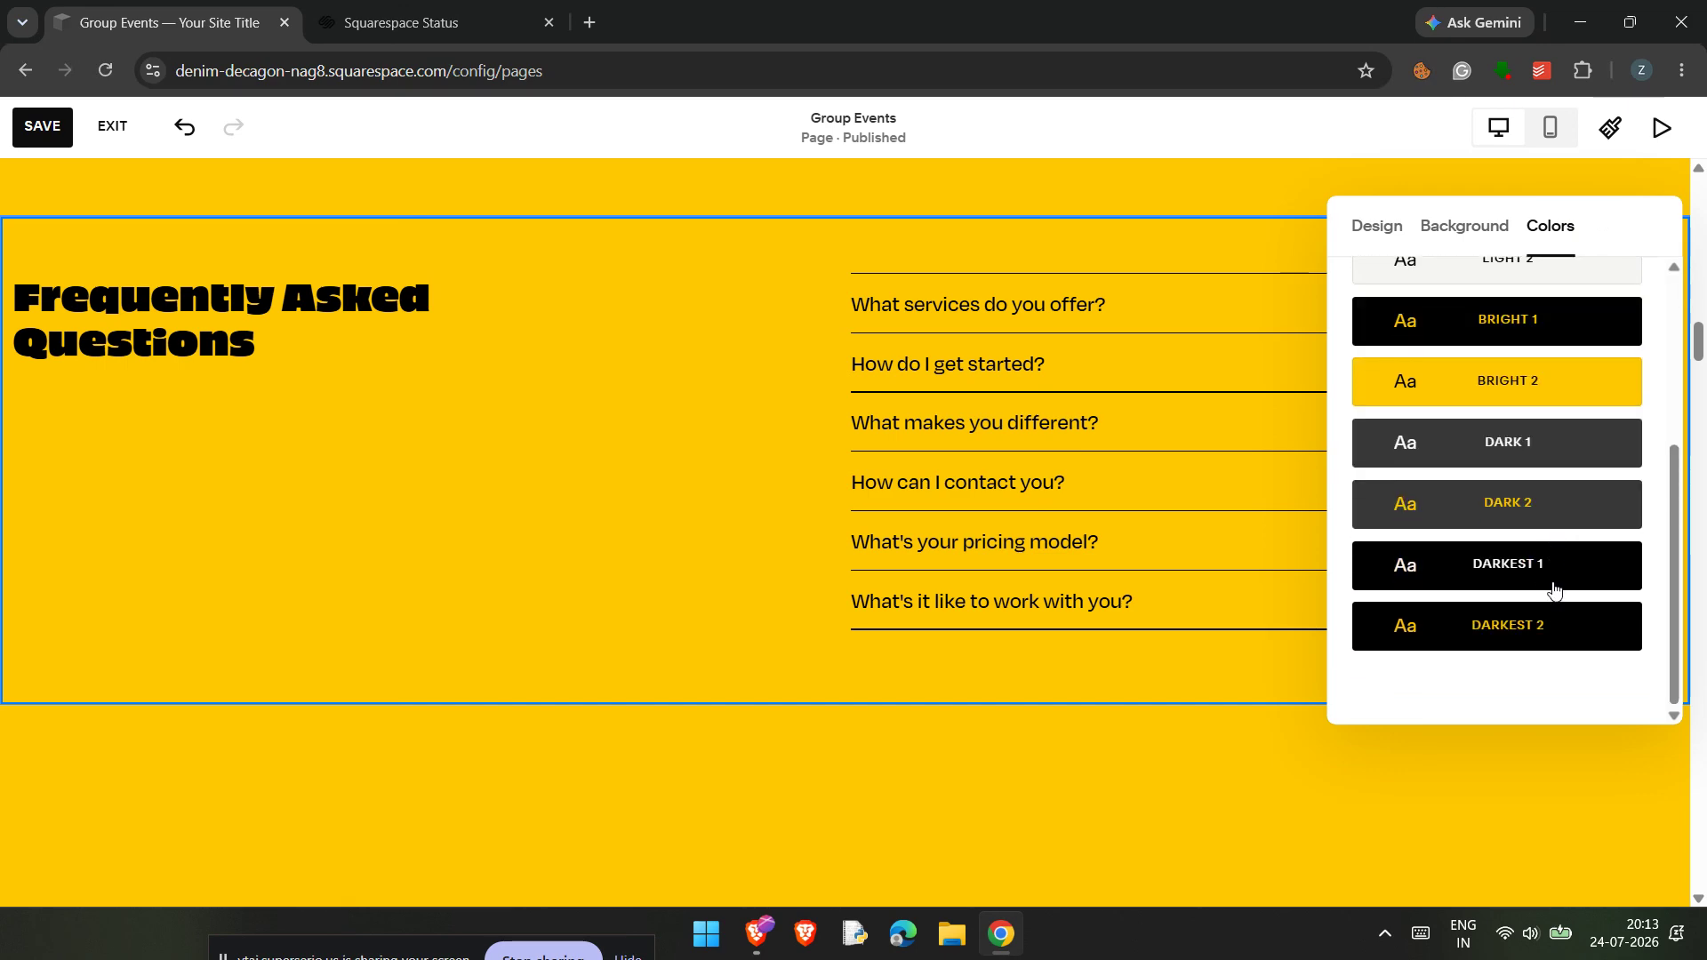
scroll(1553, 589, up, 3)
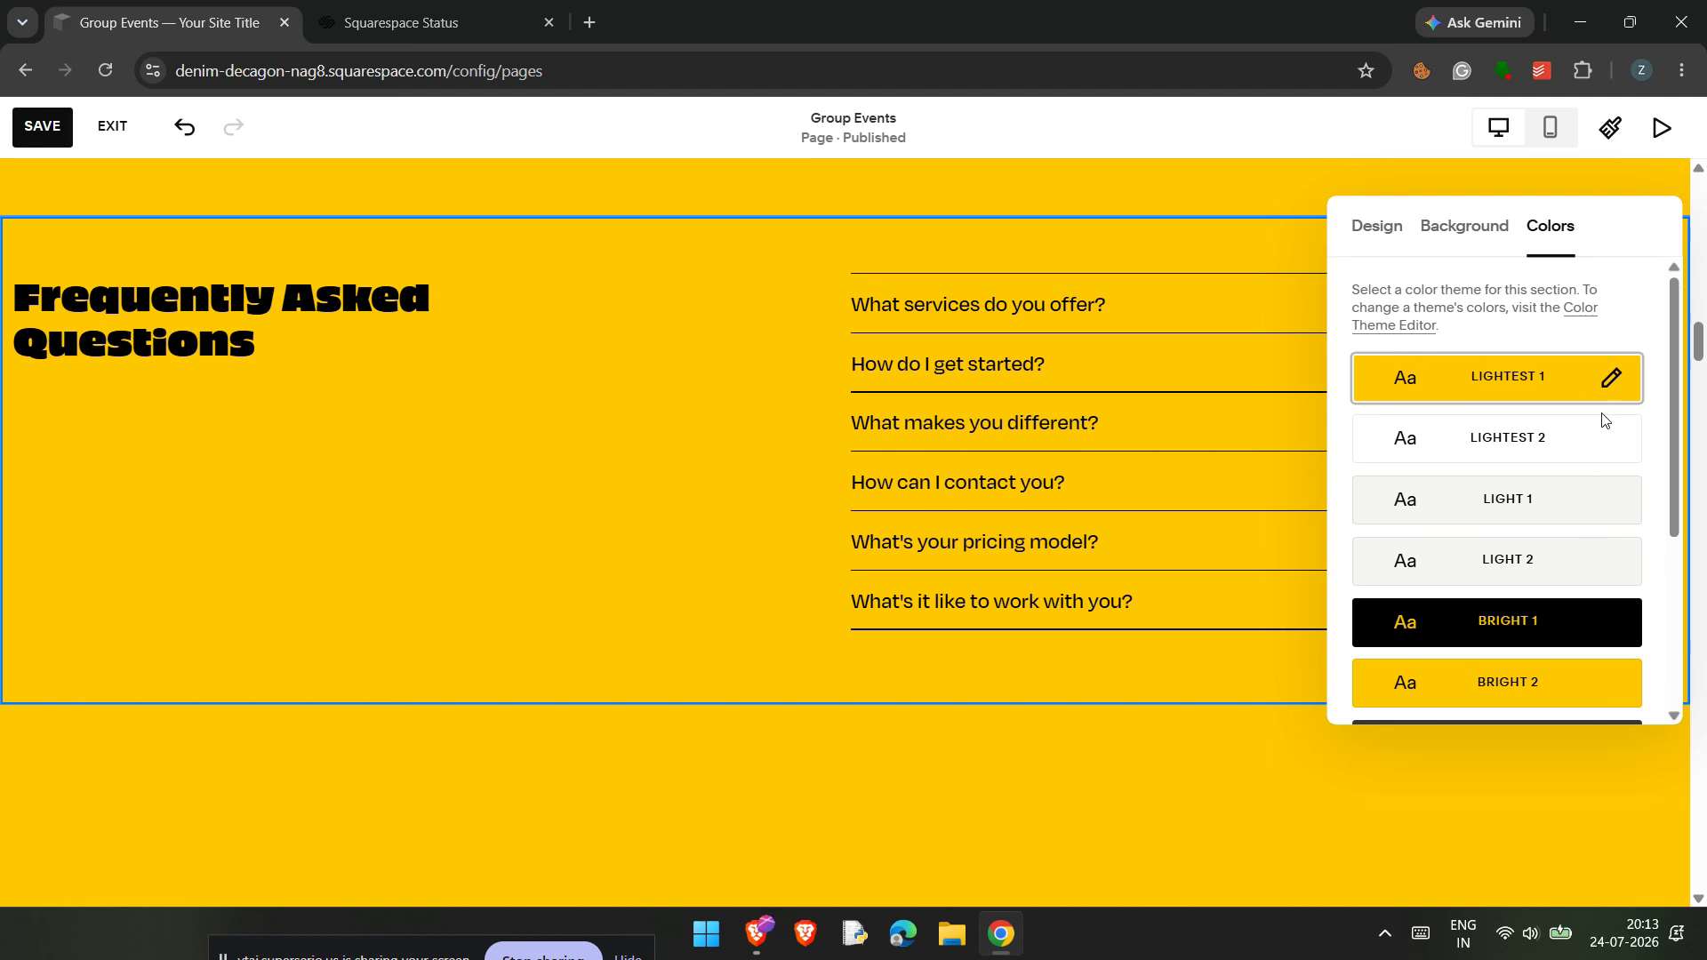
click(1608, 380)
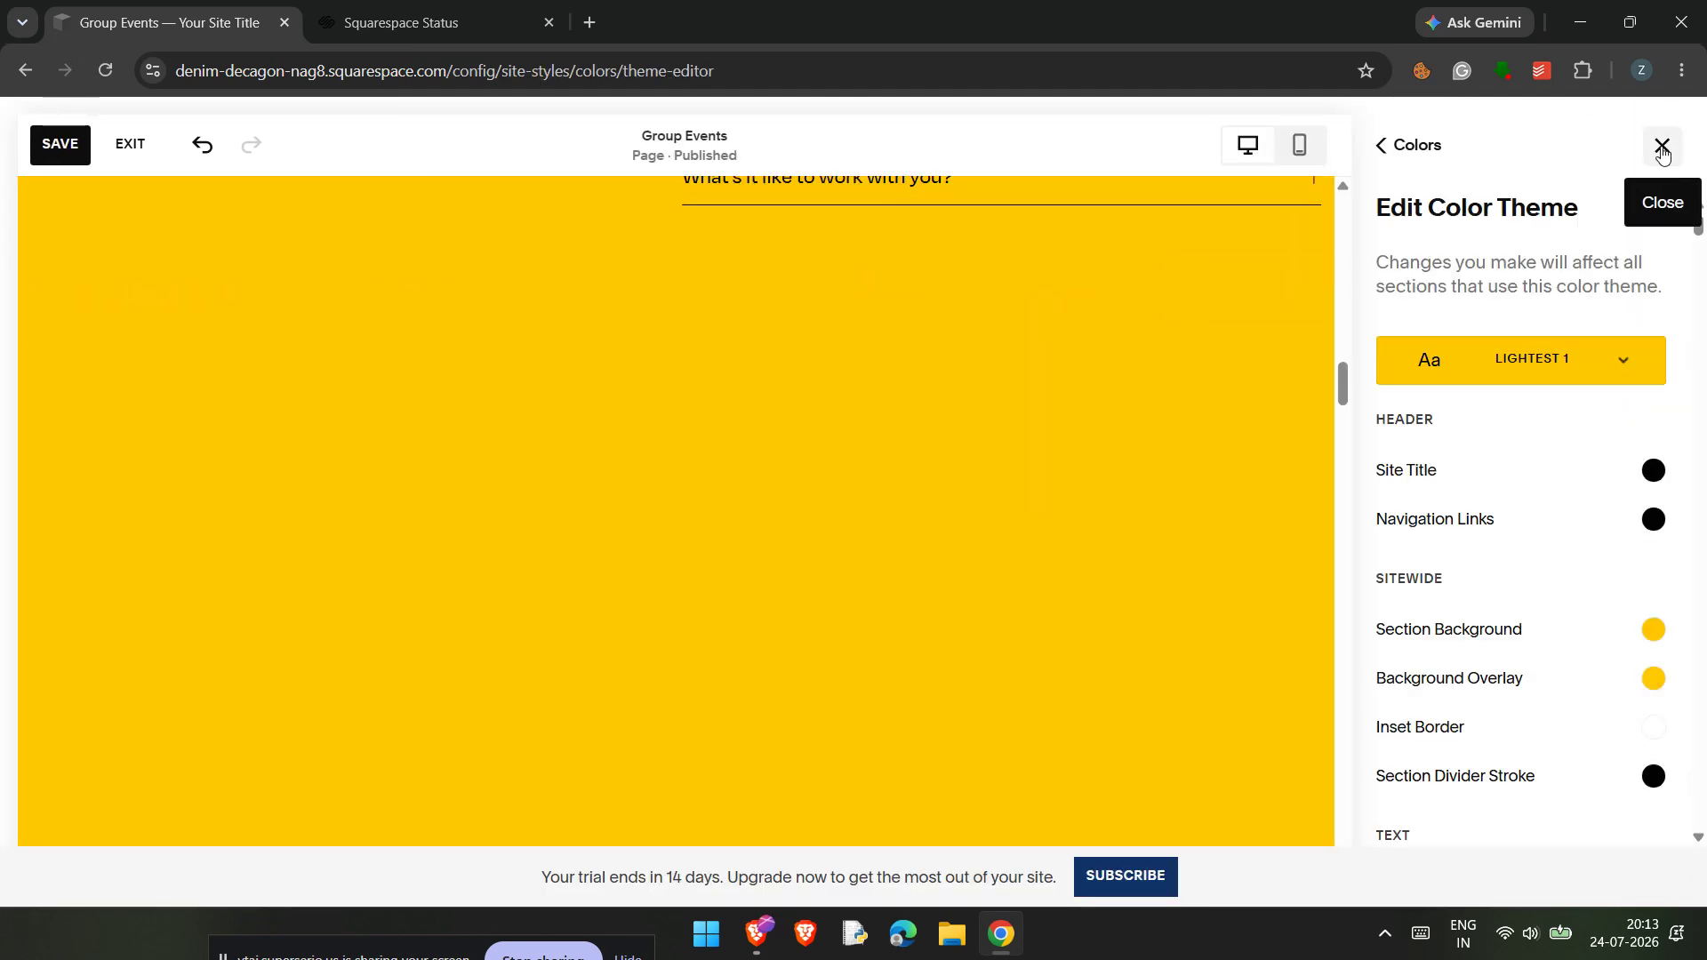
click(1662, 145)
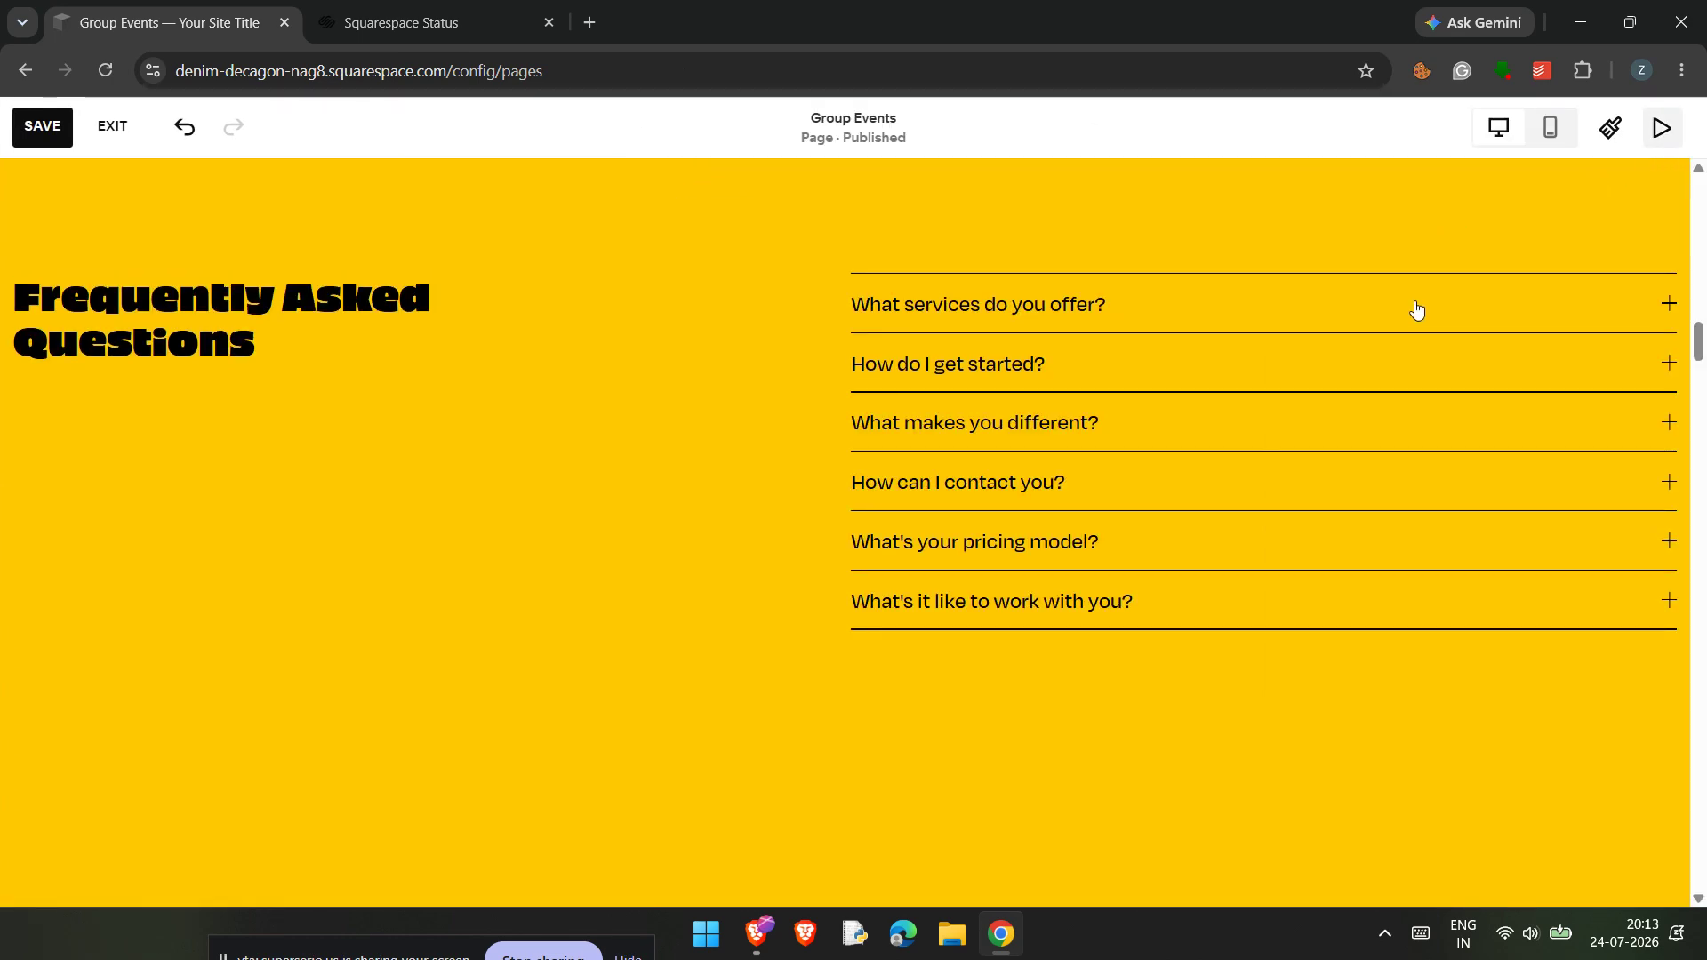
Reopen the FAQ section's color settings, review the available themes from lightest to darkest, and close the settings.
scroll(1370, 409, down, 1)
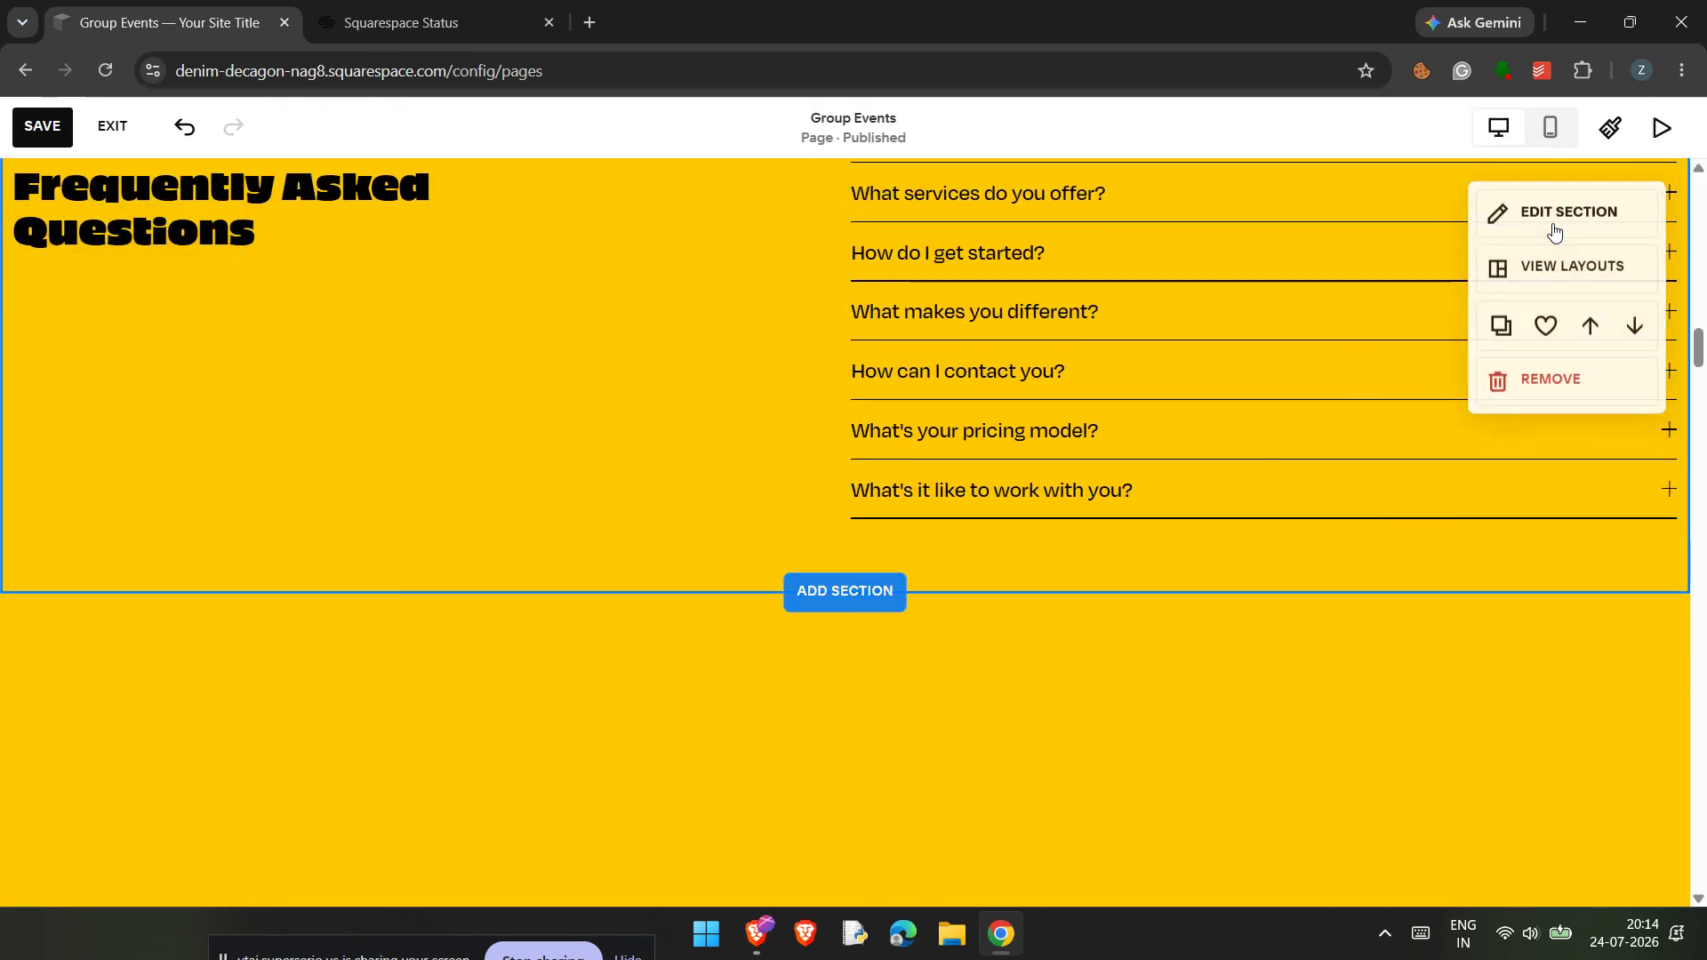
click(1553, 229)
click(1553, 141)
scroll(1002, 465, up, 2)
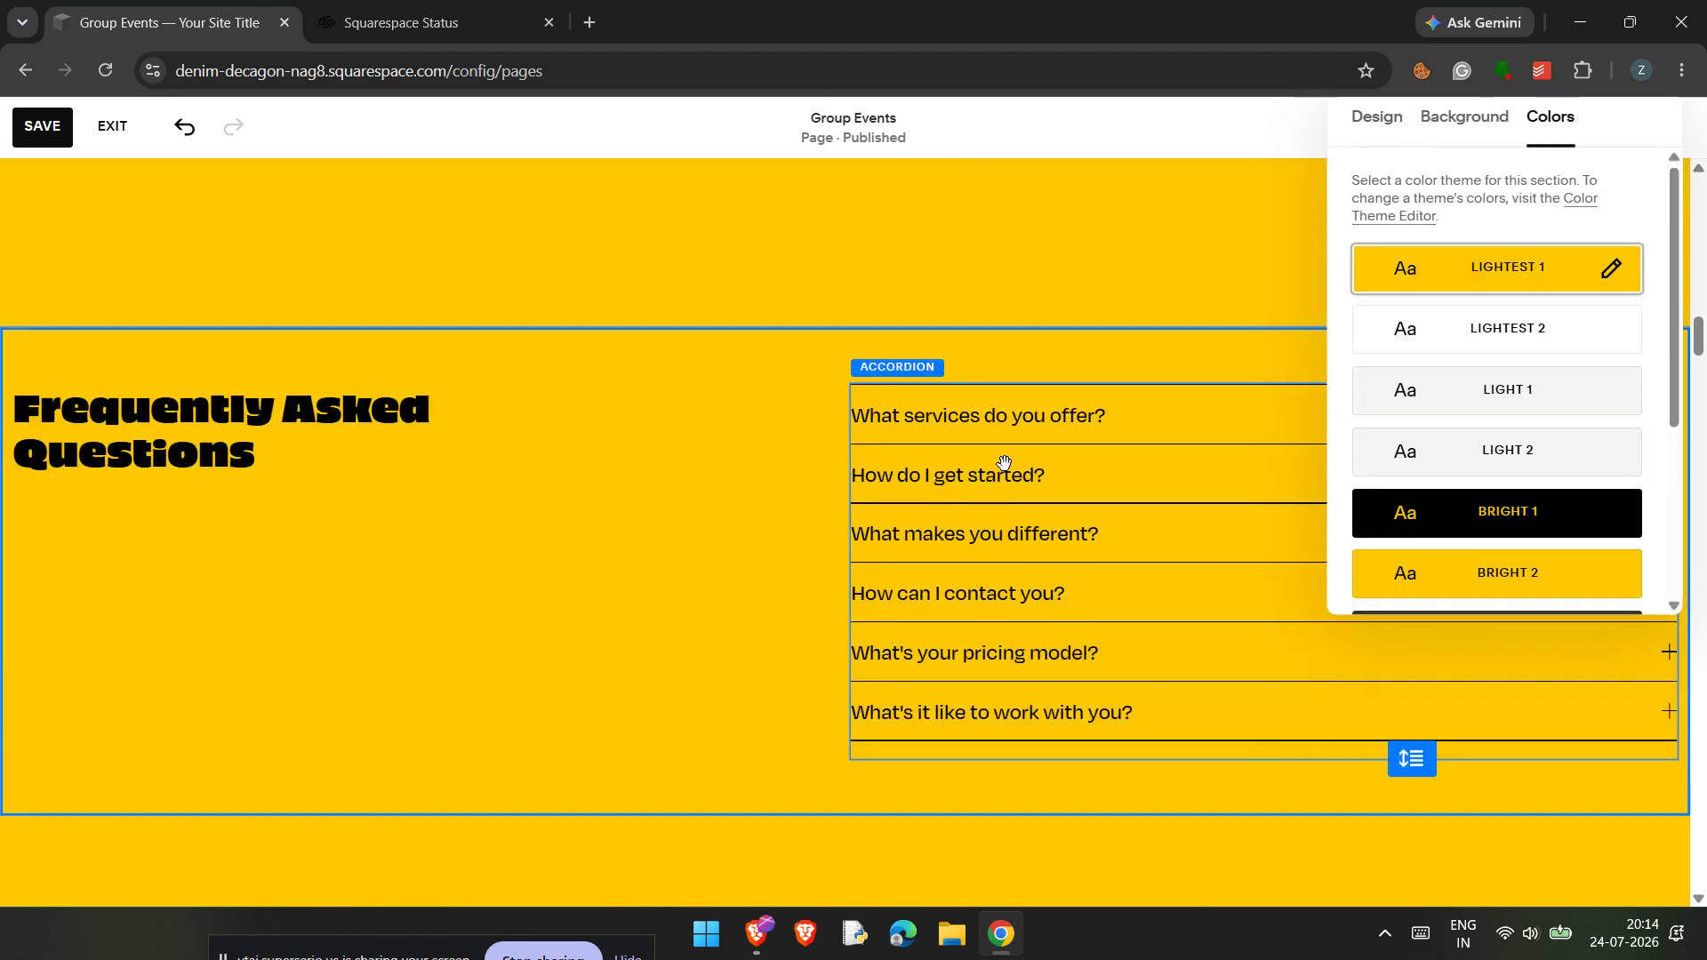
scroll(1432, 520, down, 3)
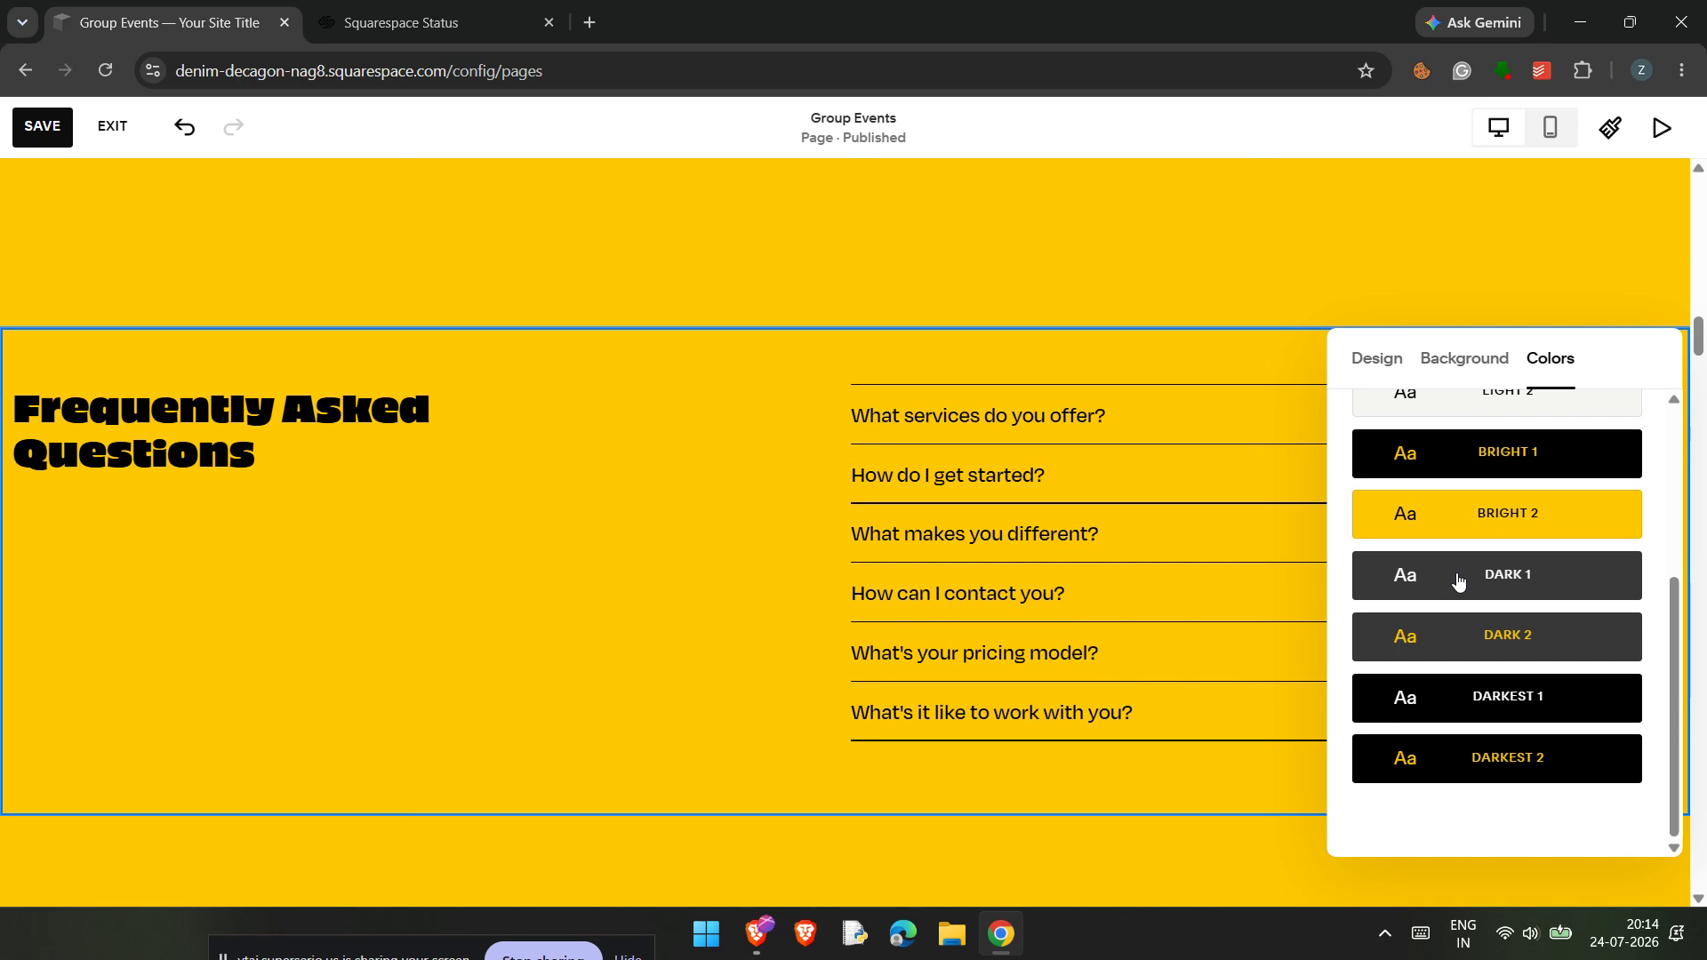
scroll(1459, 579, up, 4)
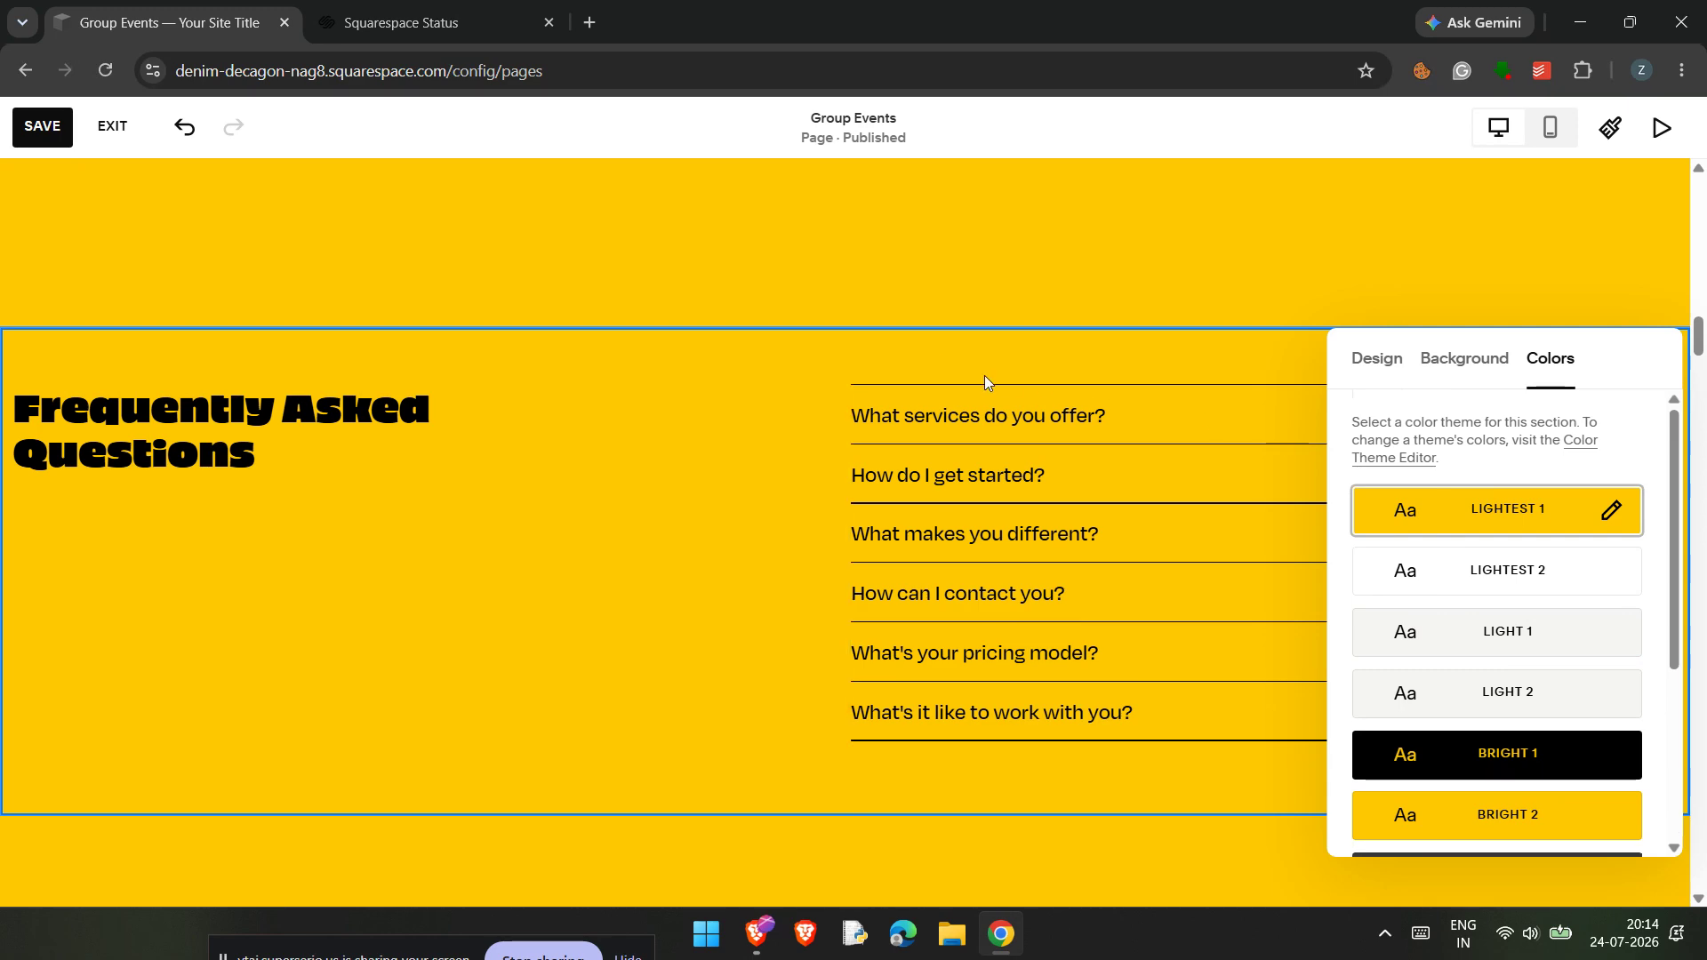
click(969, 345)
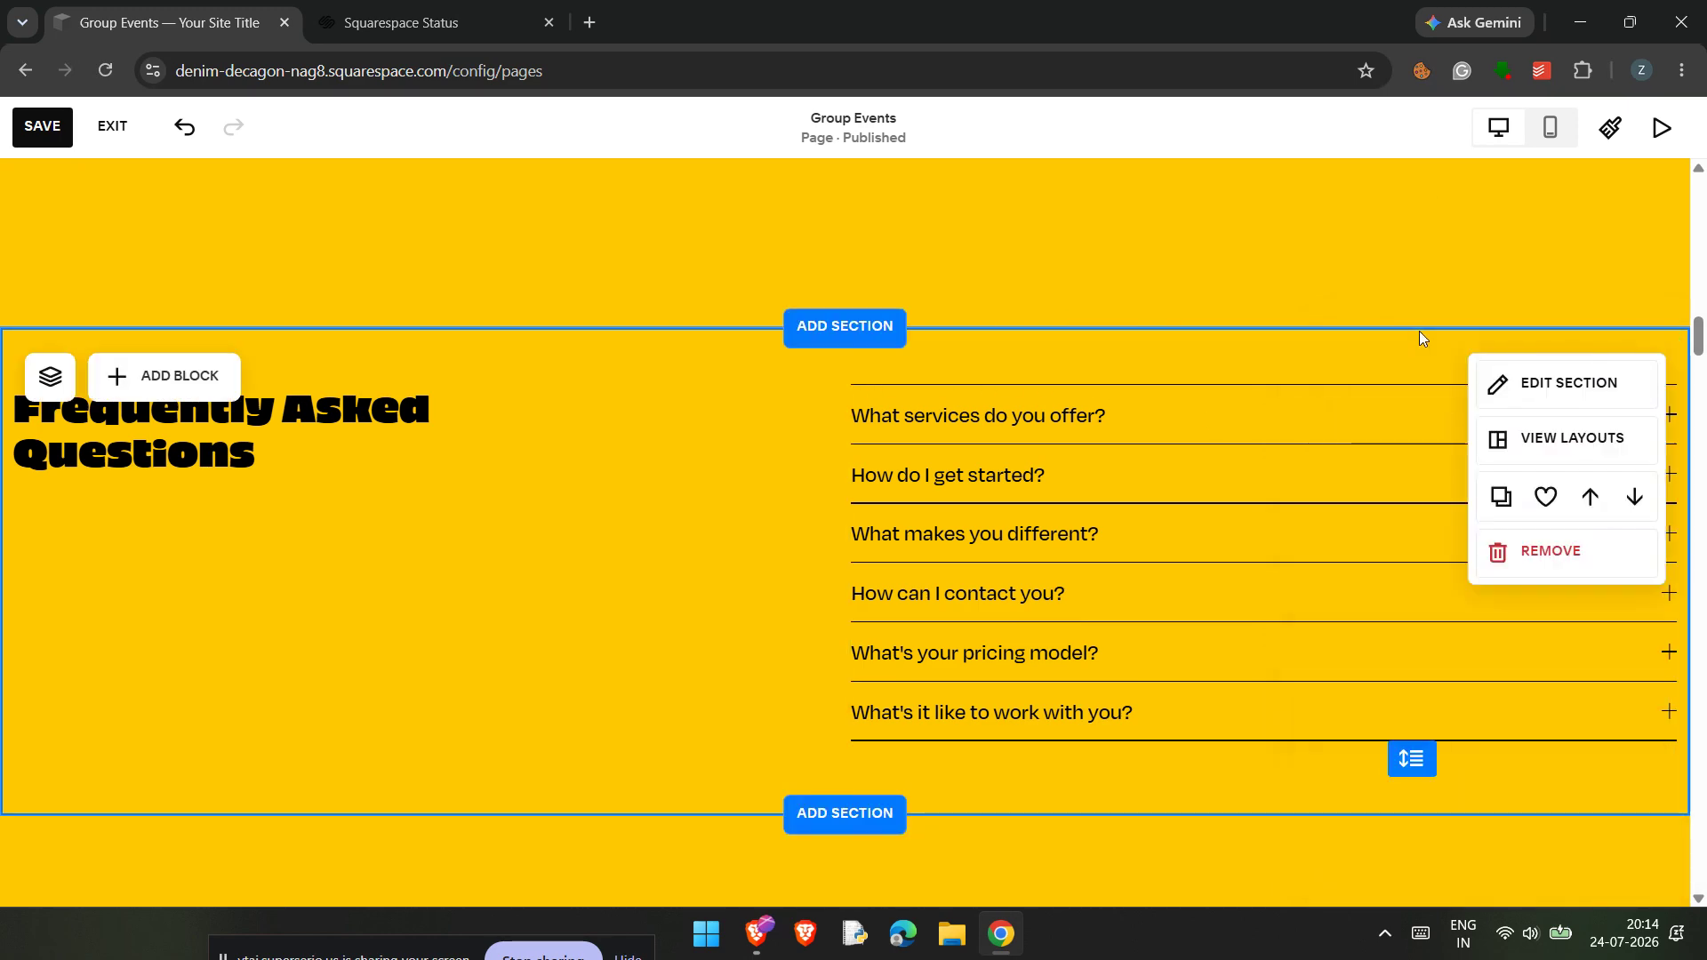